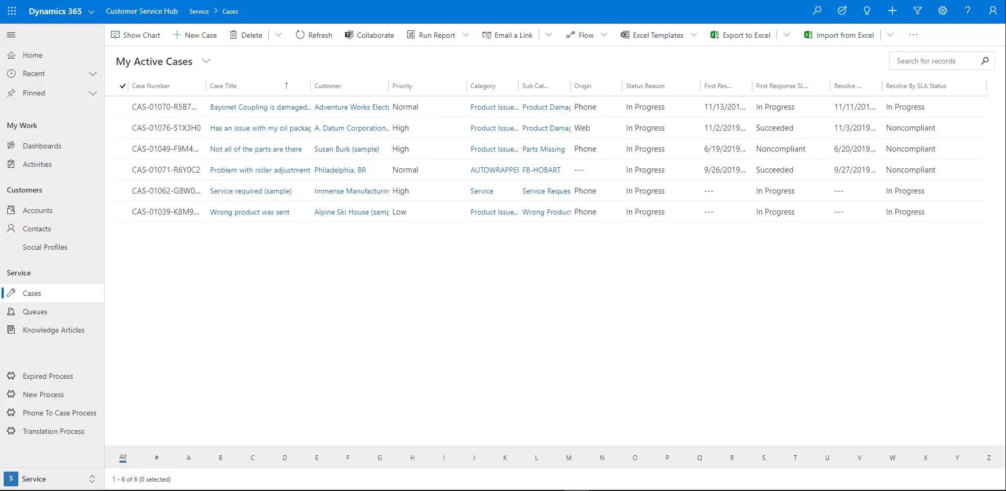
Open the case "Bayonet Coupling is damaged" and review its details and suggested knowledge articles
double_click(175, 108)
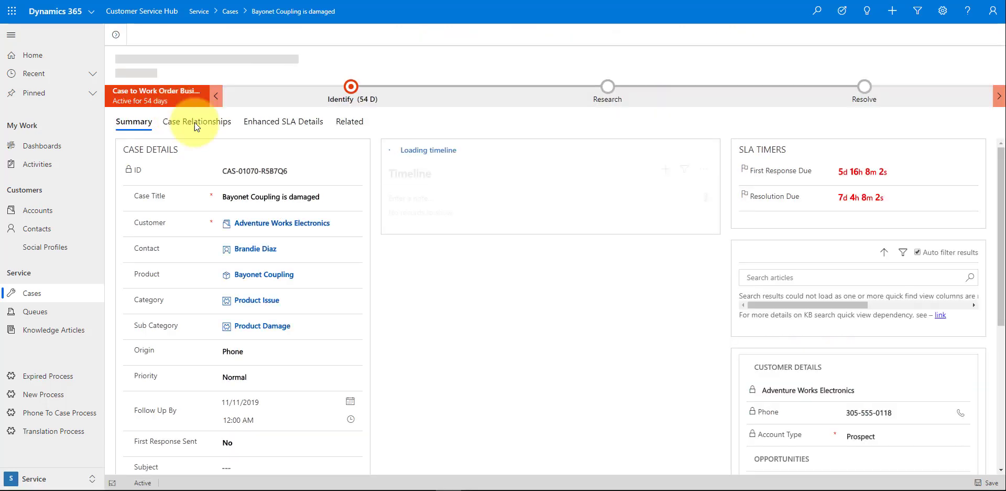
scroll(469, 303, "down", 1)
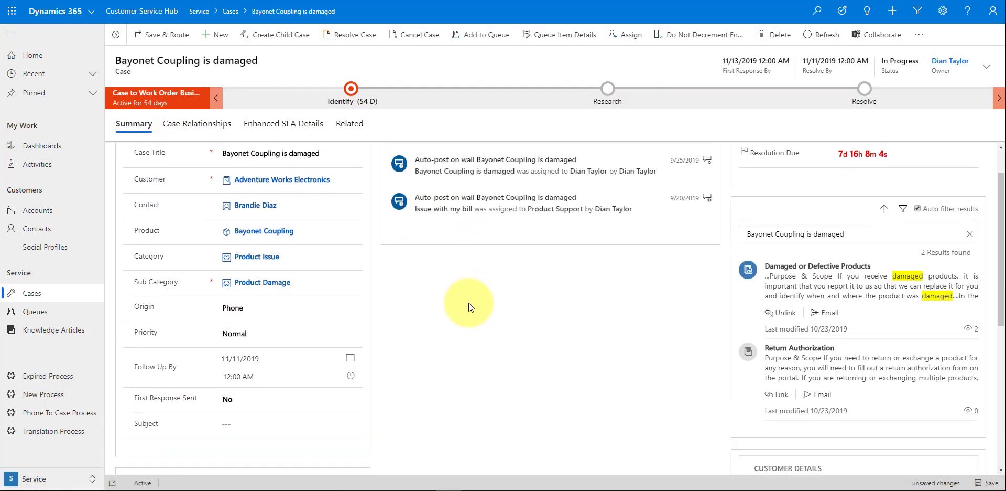
scroll(468, 303, "up", 1)
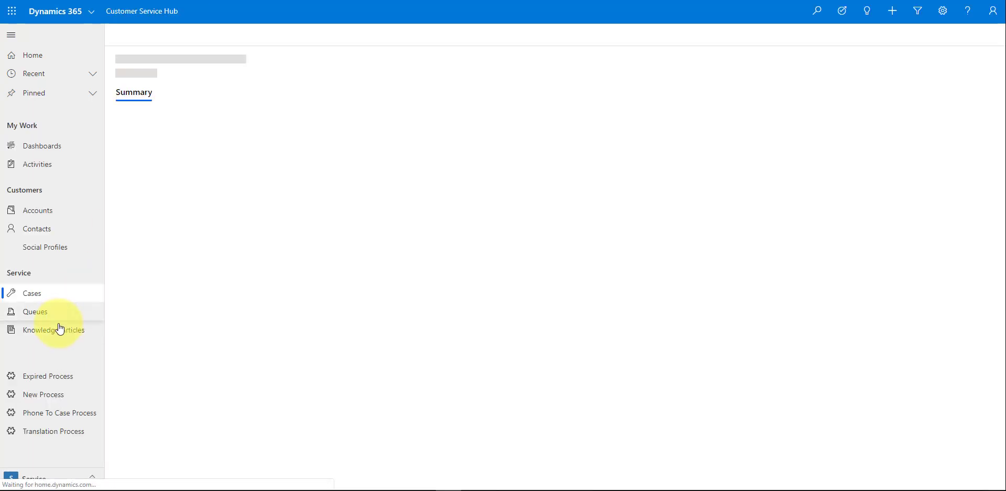
Open the knowledge articles list and sort the active articles by SubCategory
left_click(61, 328)
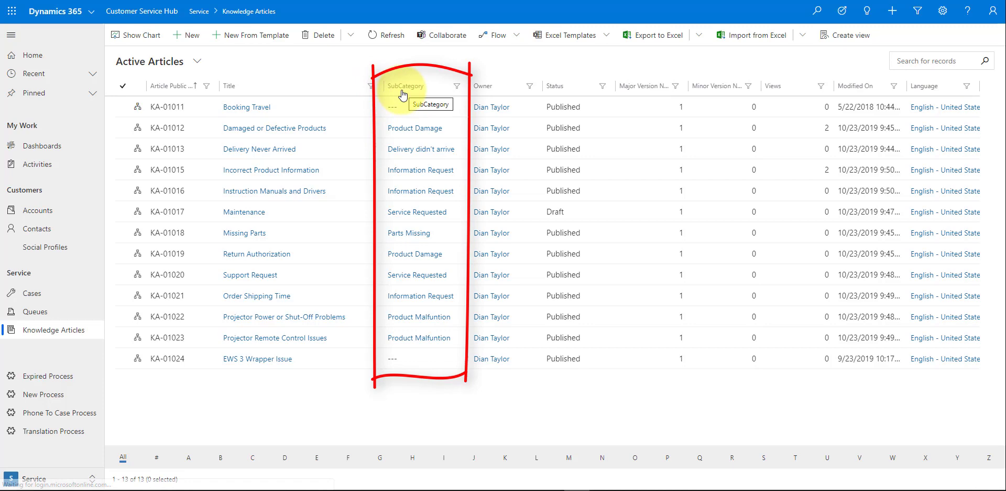
left_click(405, 89)
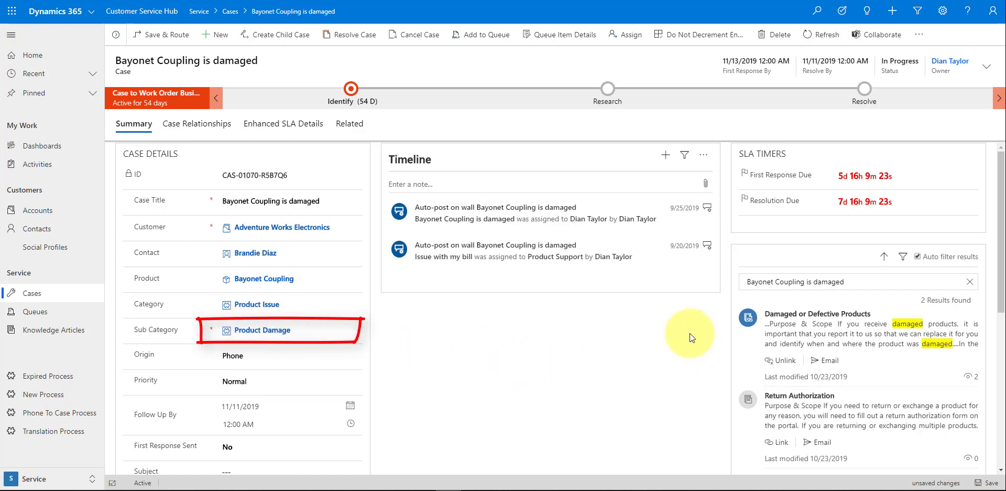
Return to the Bayonet Coupling case and examine its automatically filtered knowledge article results
scroll(929, 272, "down", 2)
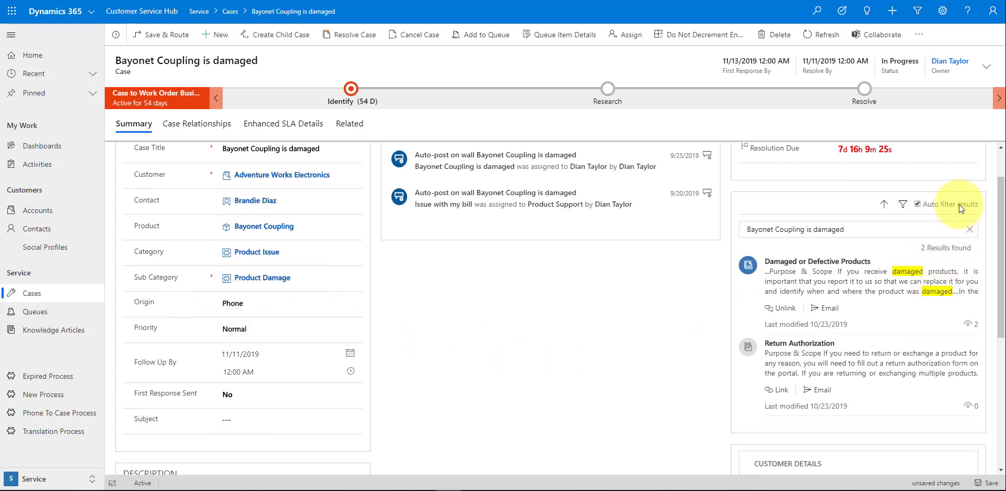
scroll(826, 246, "down", 2)
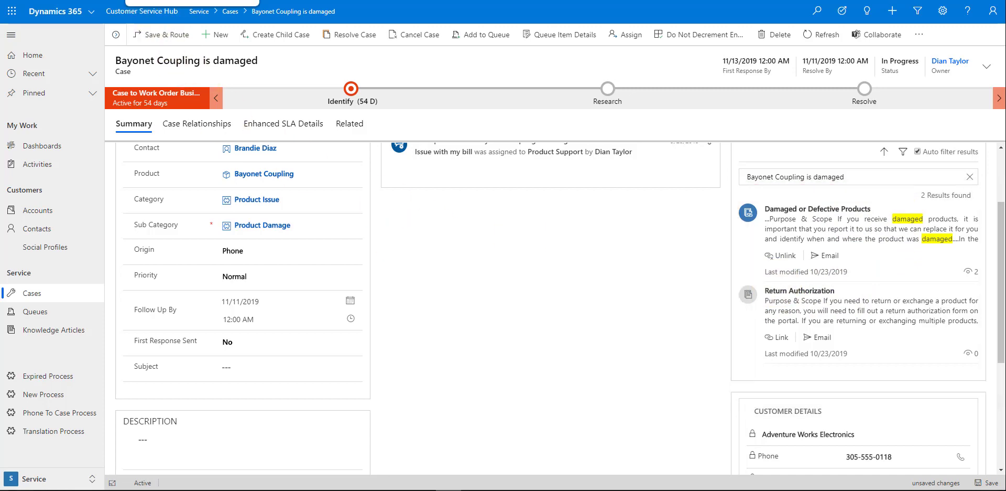
Select the Damaged or Defective Products and Return Authorization articles in the knowledge articles list
left_click(53, 329)
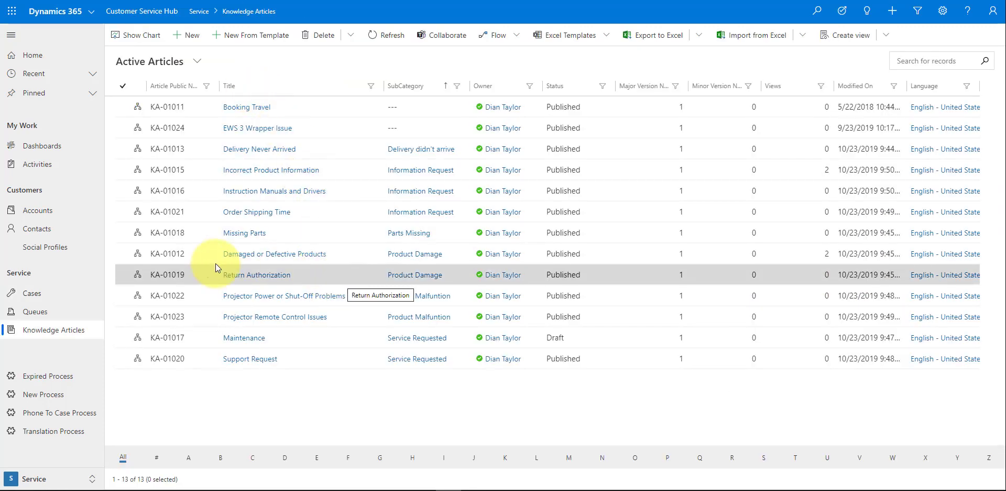
left_click(123, 253)
left_click(121, 272)
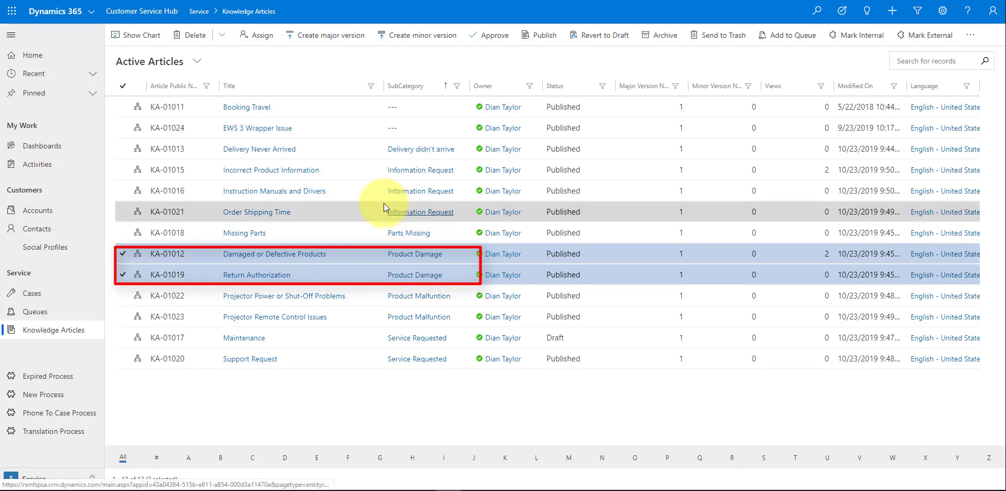
Back on the Bayonet Coupling case, turn off automatic filtering of the knowledge search and review the articles found
key("alt+Left")
scroll(835, 260, "up", 1)
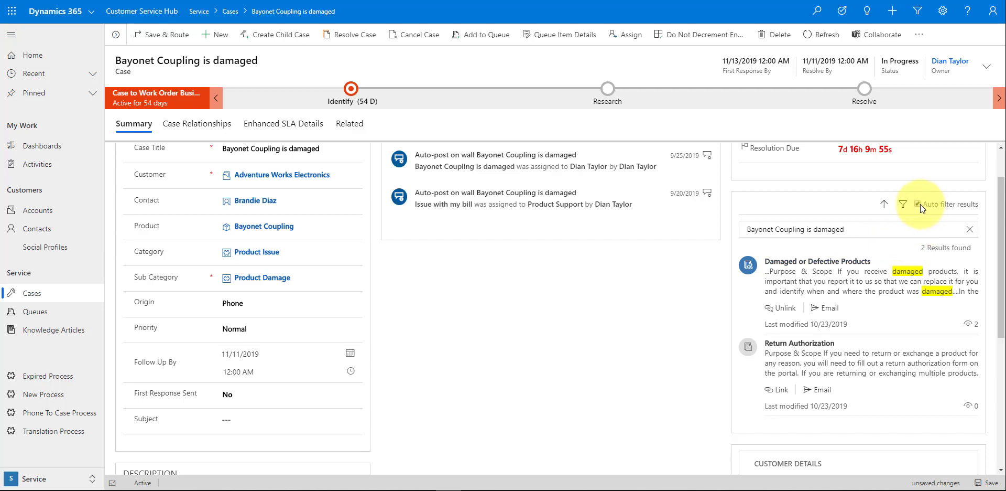
left_click(916, 203)
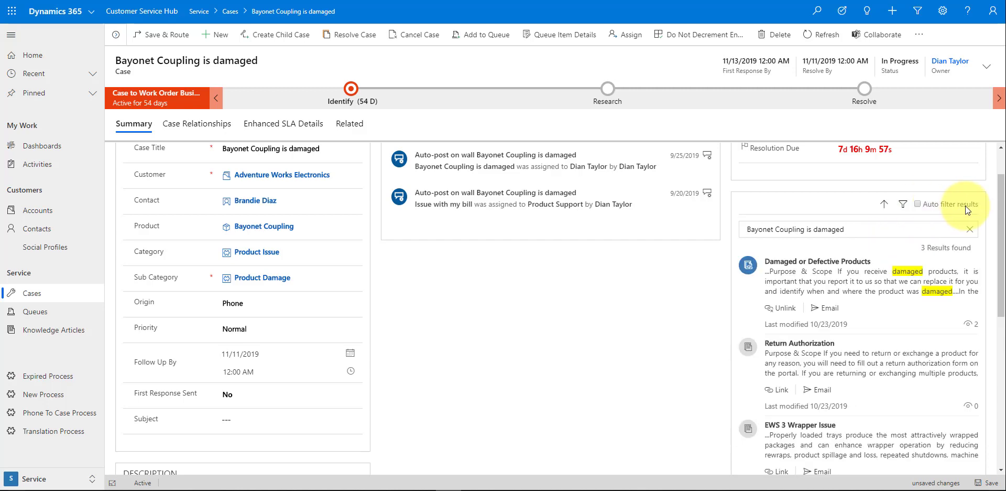
scroll(892, 332, "down", 2)
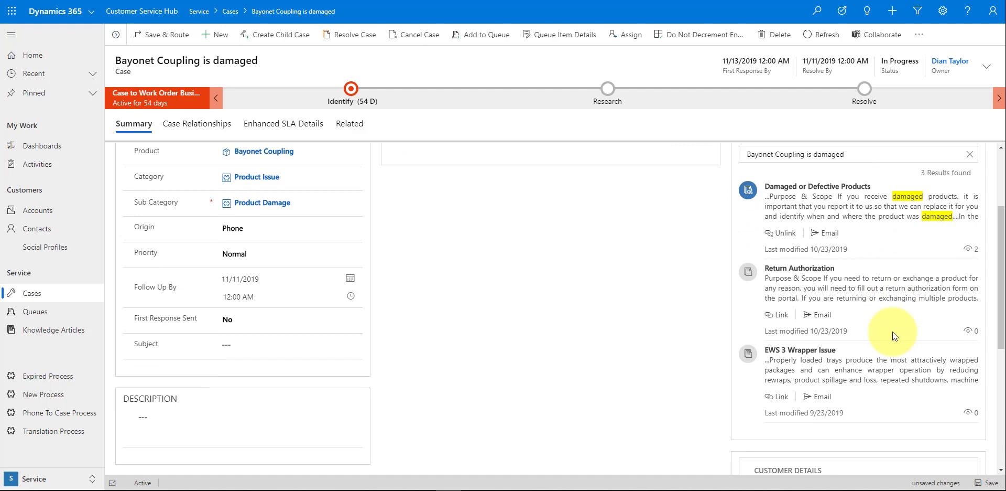
scroll(866, 344, "up", 1)
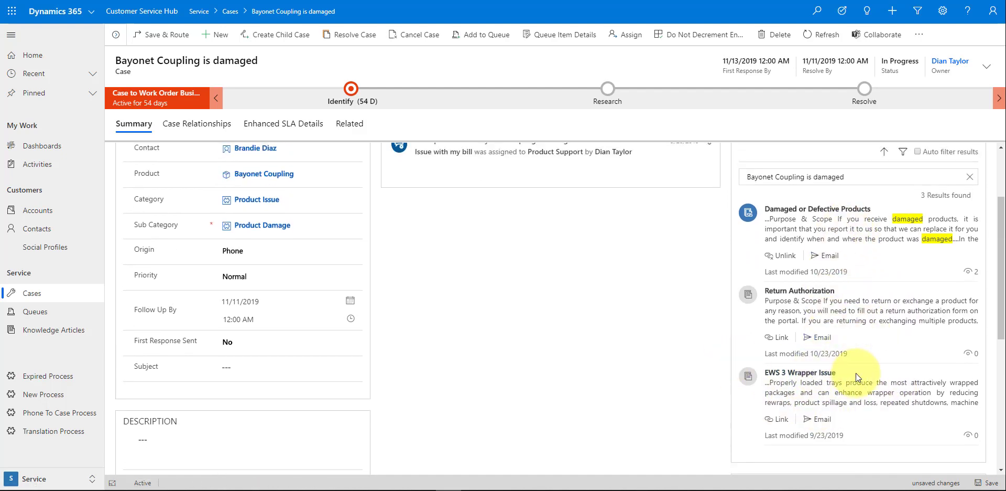
scroll(857, 372, "up", 1)
scroll(847, 324, "up", 1)
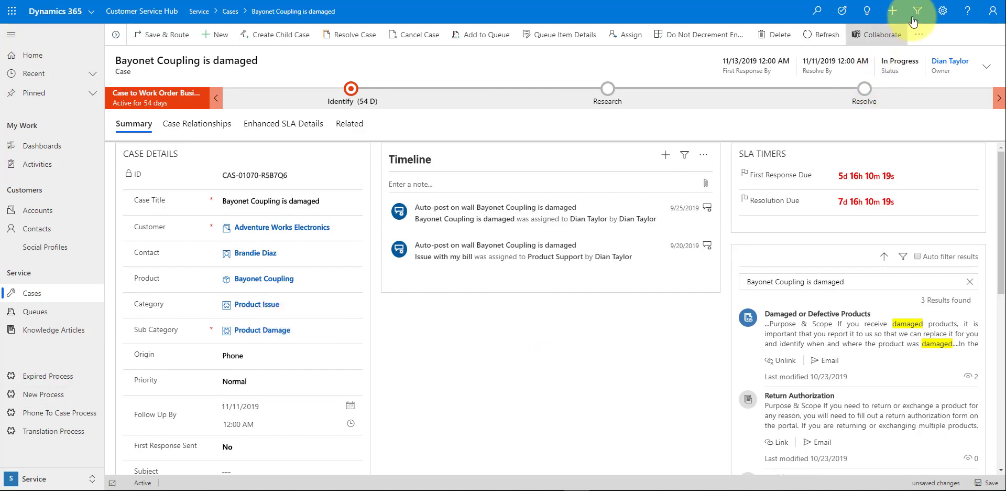
Open Customize the System from the advanced settings' customizations area, then enlarge the page and maximize the solution window
left_click(943, 11)
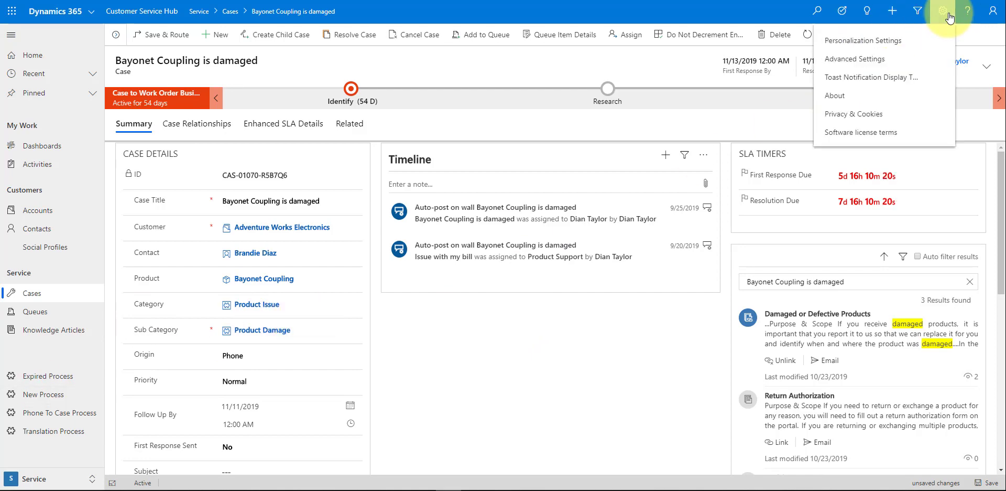
left_click(874, 58)
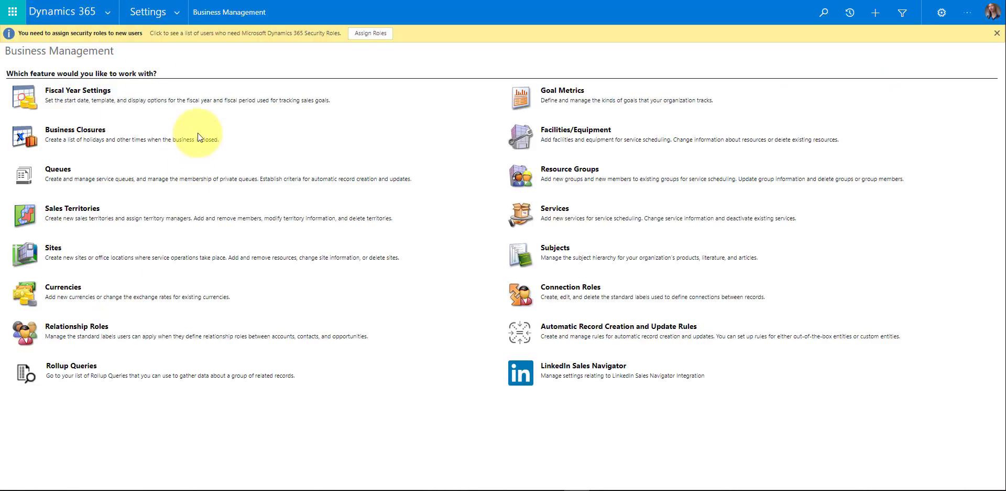
left_click(177, 14)
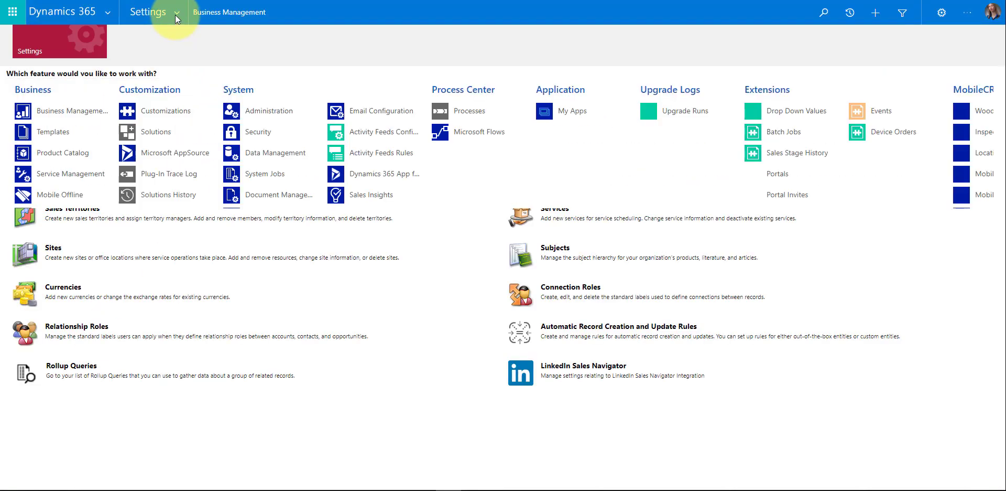
left_click(177, 111)
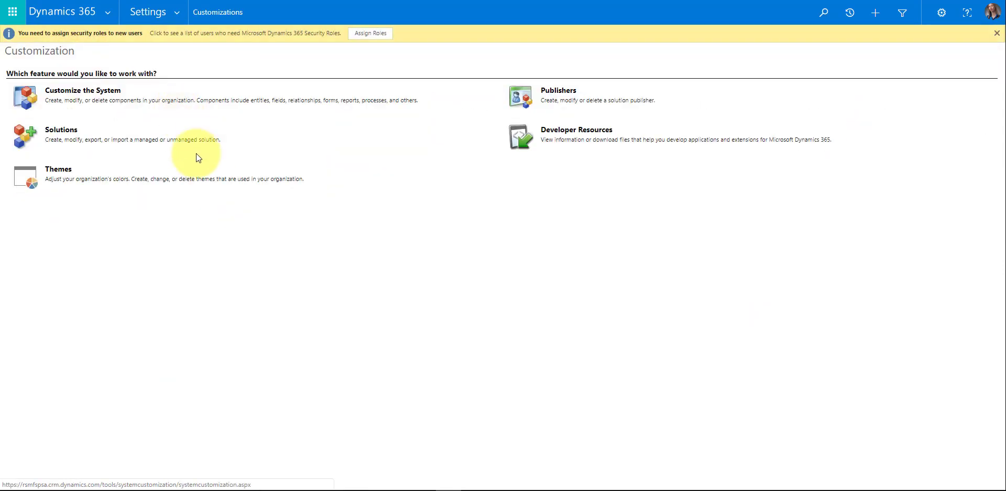
left_click(96, 92)
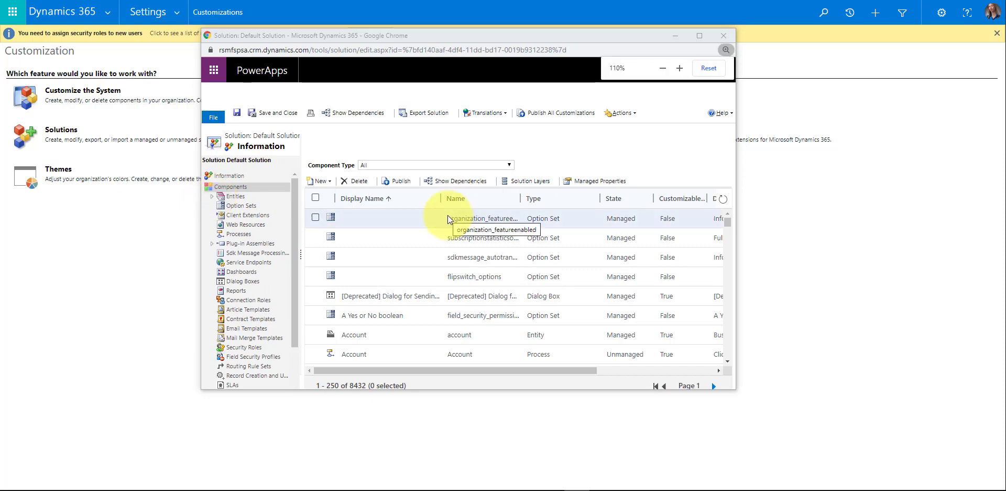
key("ctrl+plus")
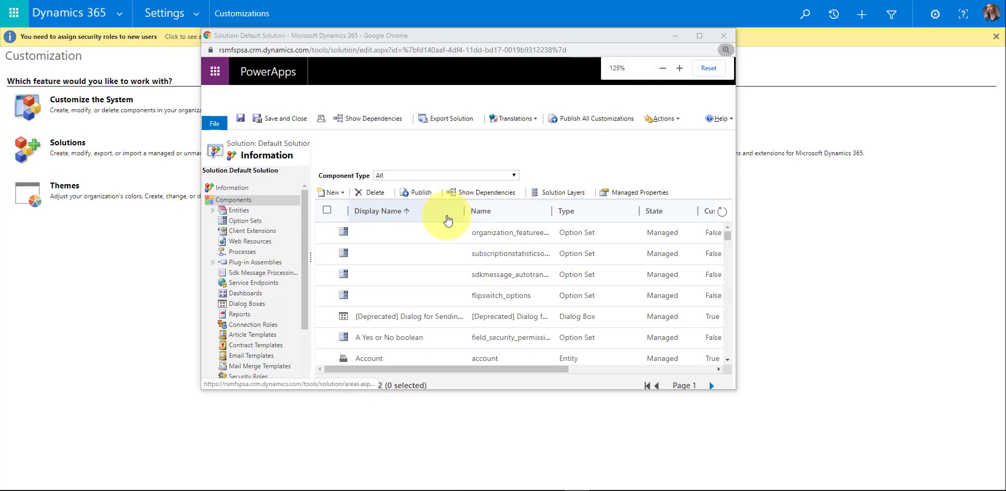
key("ctrl+plus")
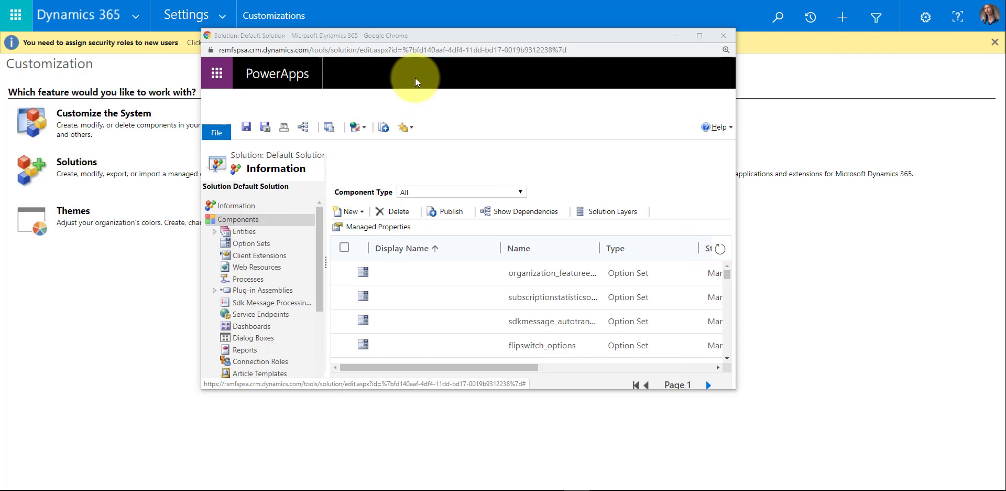
left_click(699, 36)
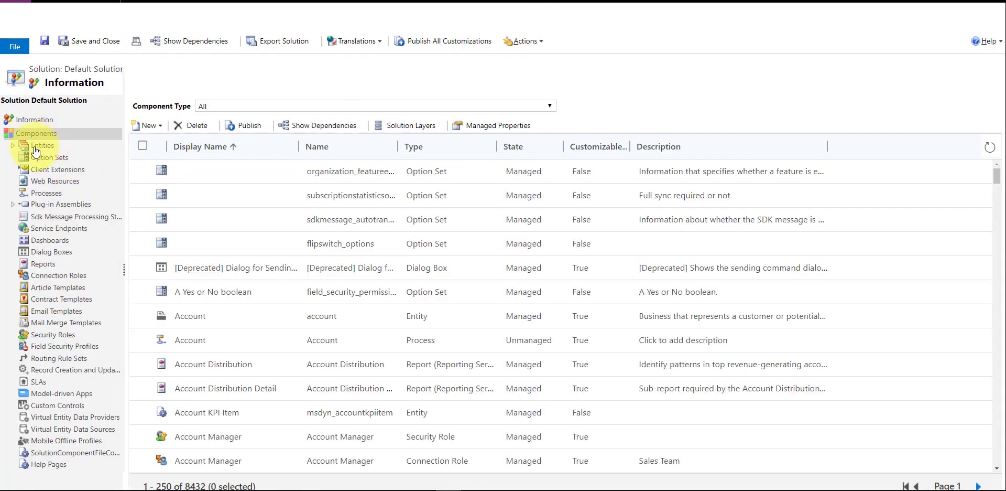
Expand the Case entity in the default solution and open its Case form for editing
left_click(13, 146)
scroll(42, 252, "down", 20)
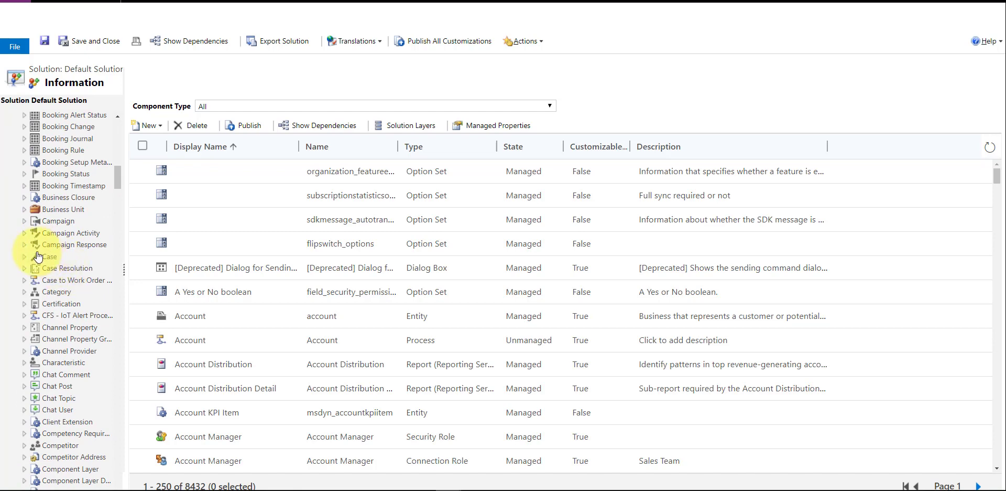
left_click(25, 256)
left_click(66, 290)
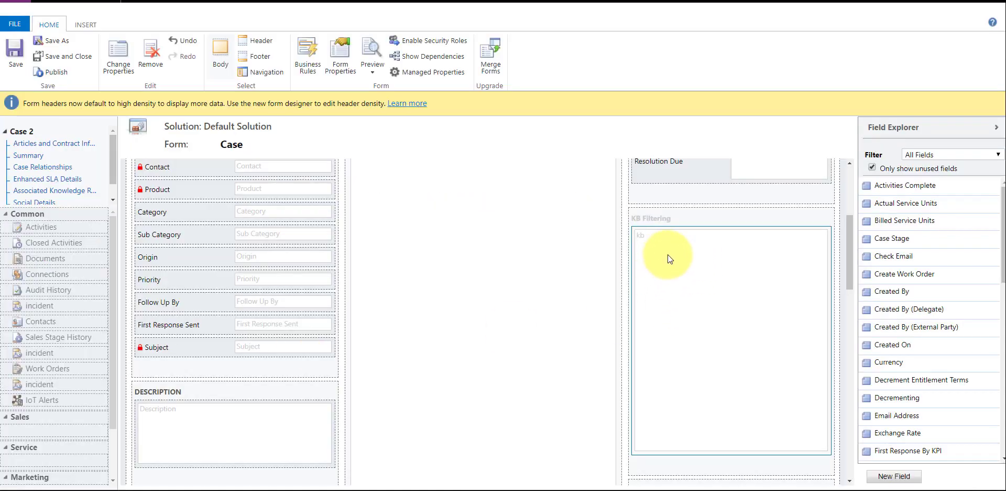
Remove the existing control from the form's KB Filtering section and insert a new Knowledge Base Search control there
left_click(149, 58)
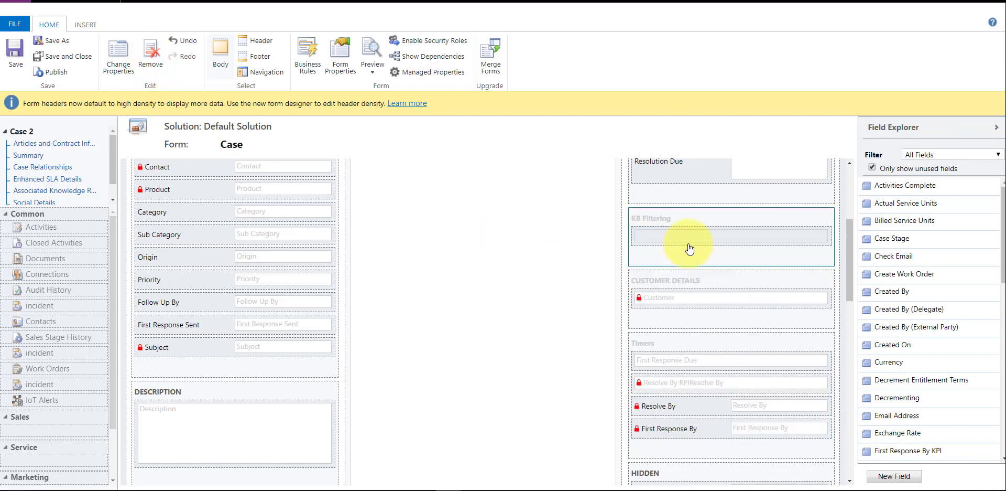
left_click(86, 26)
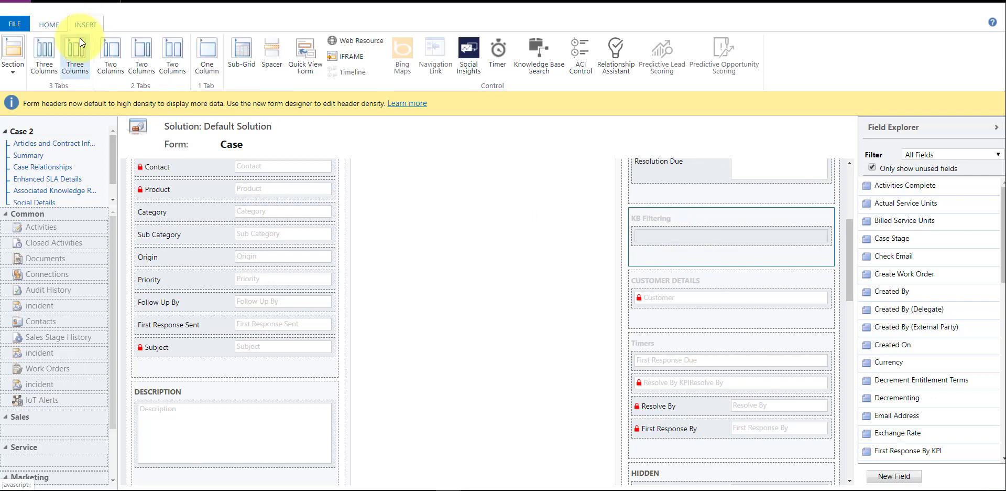
left_click(544, 62)
Copy the new search control's name into its label as "kbsearchcontrol"
left_click(464, 144)
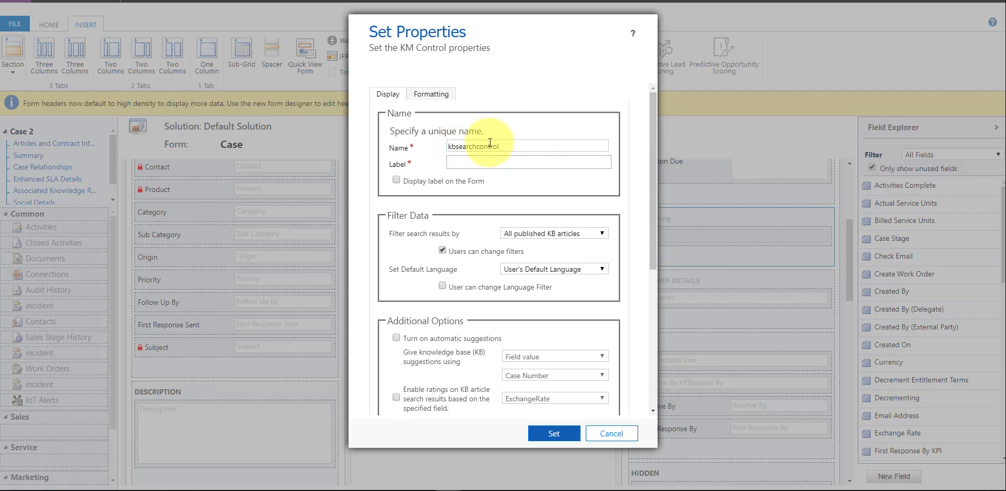
left_click_drag(535, 148, 376, 146)
type("kbsearchcontrol")
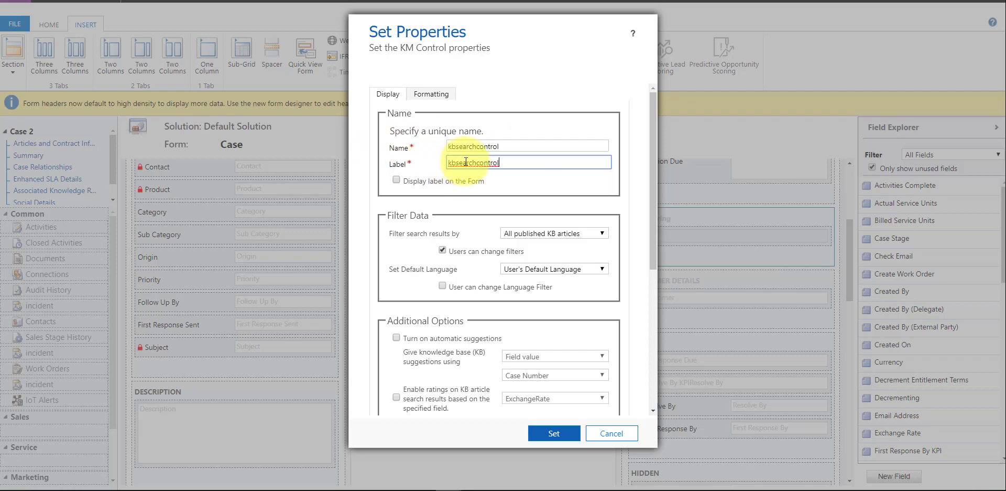
Turn on automatic suggestions using the Case Title field value and set the primary customer to Contact
scroll(524, 199, "down", 1)
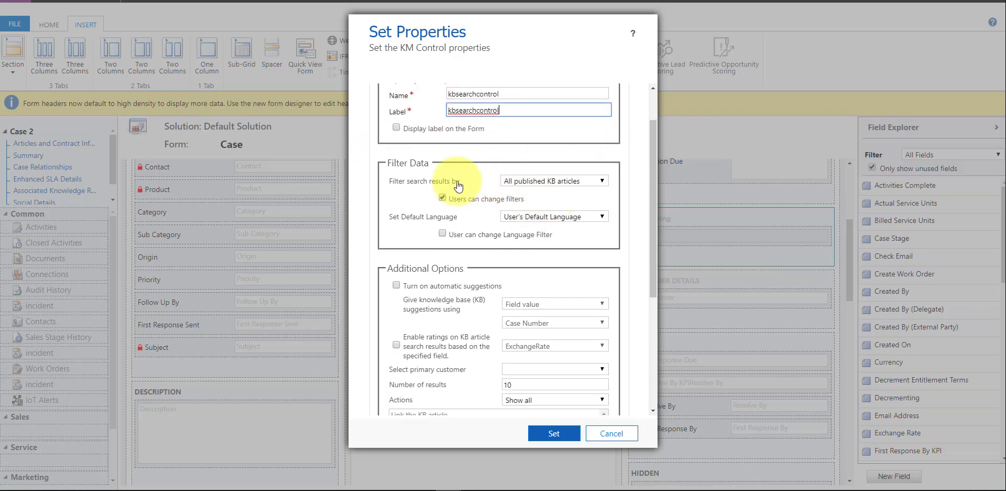
scroll(520, 168, "down", 1)
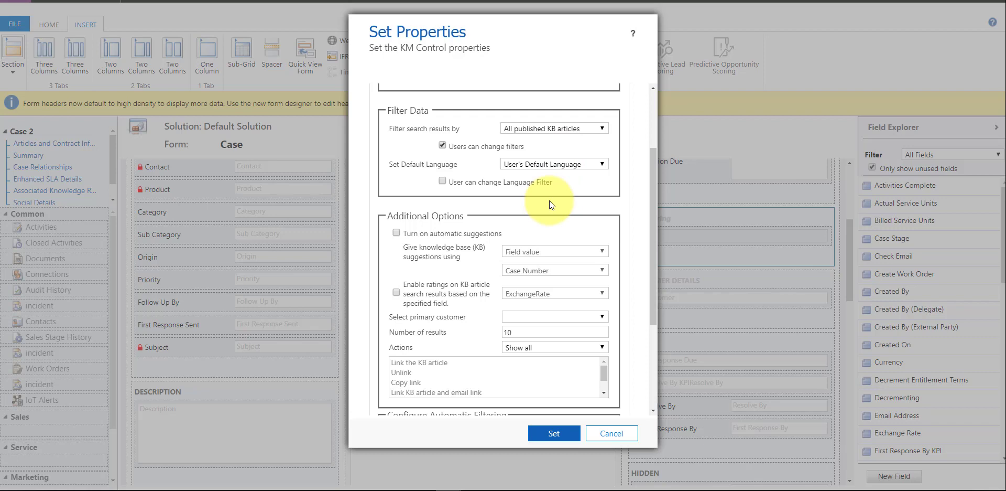
scroll(550, 201, "down", 1)
left_click(398, 180)
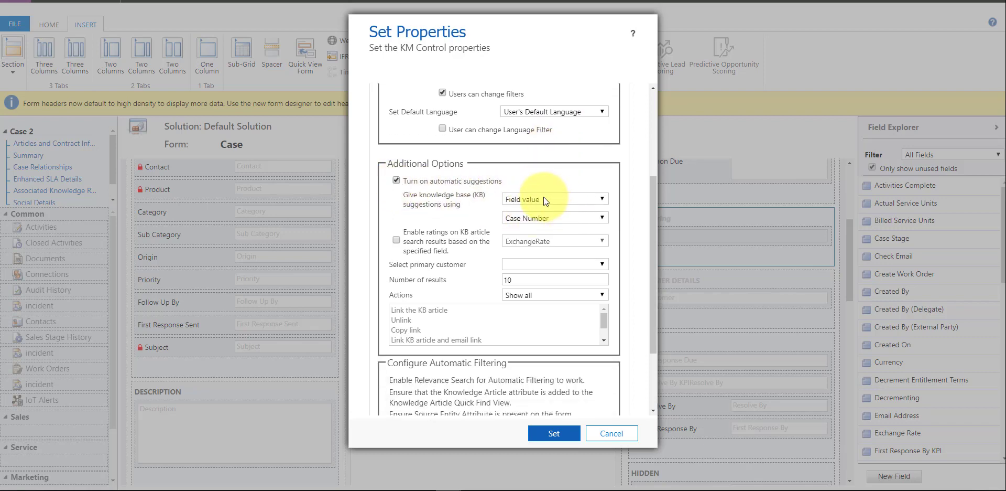
left_click(550, 218)
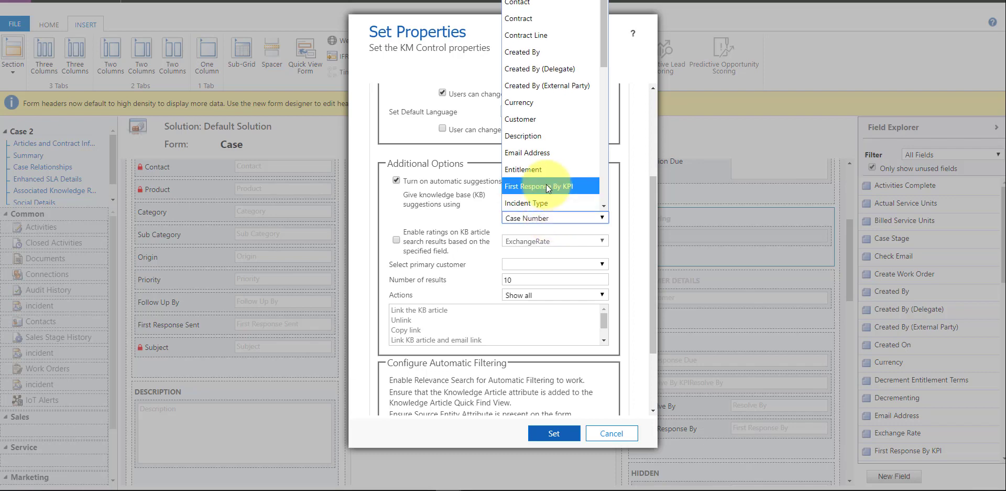
left_click(522, 3)
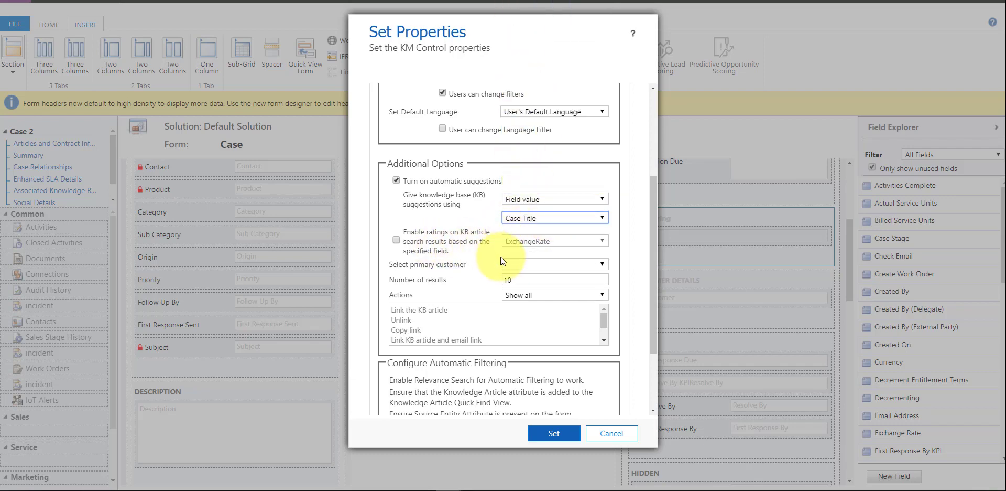
left_click(530, 263)
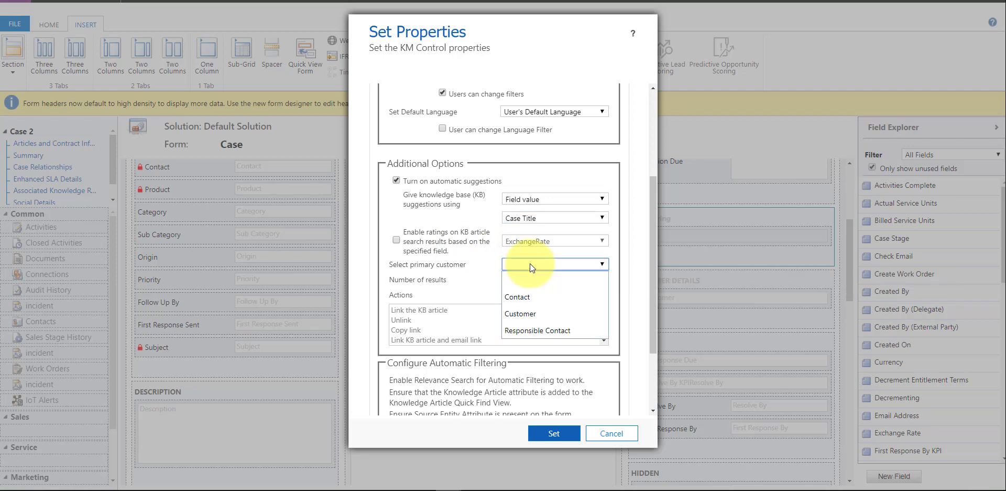
left_click(534, 298)
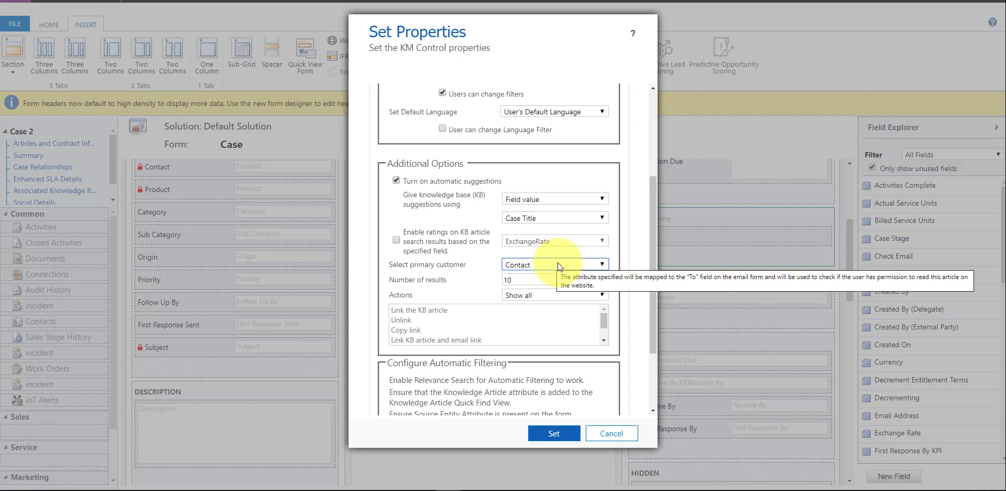
Review the control's automatic filtering requirements, cancel its properties, and leave the Case form without saving
scroll(550, 260, "down", 3)
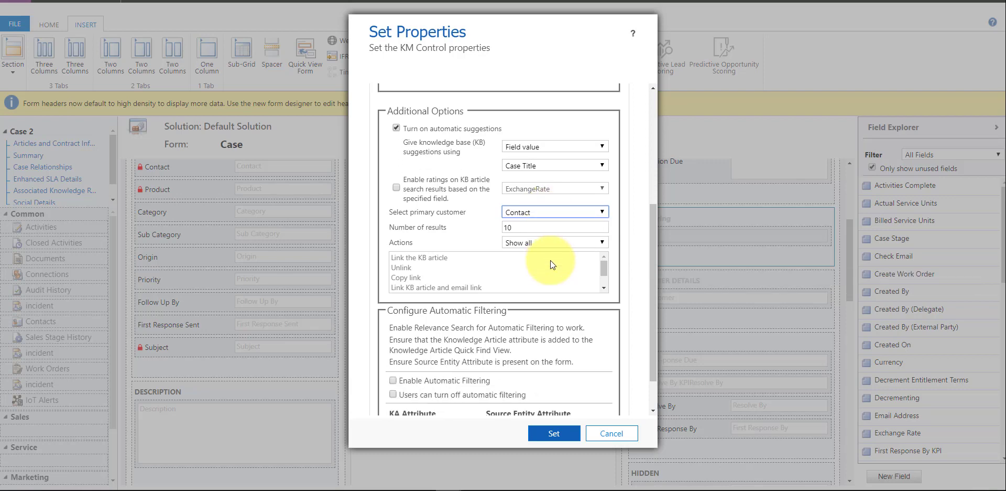
scroll(593, 241, "down", 1)
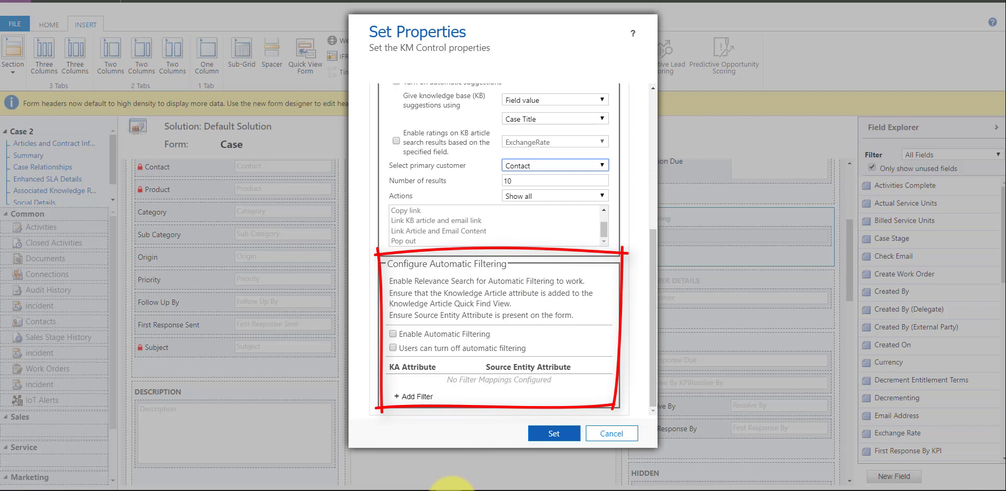
mouse_move(451, 487)
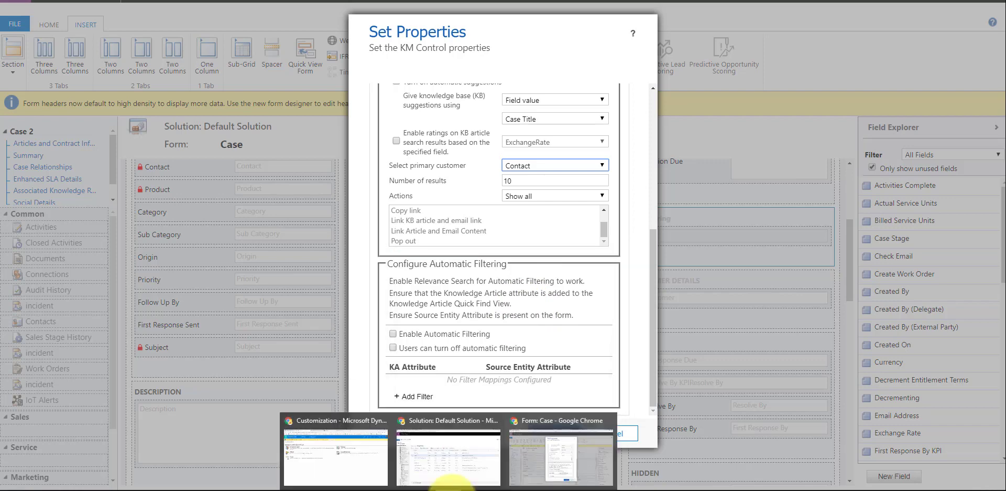
left_click(623, 431)
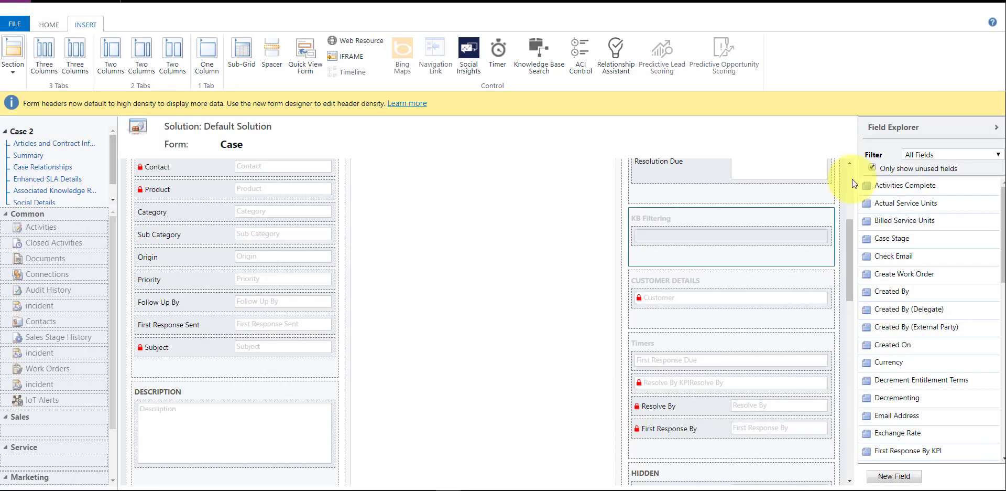
key("ctrl+w")
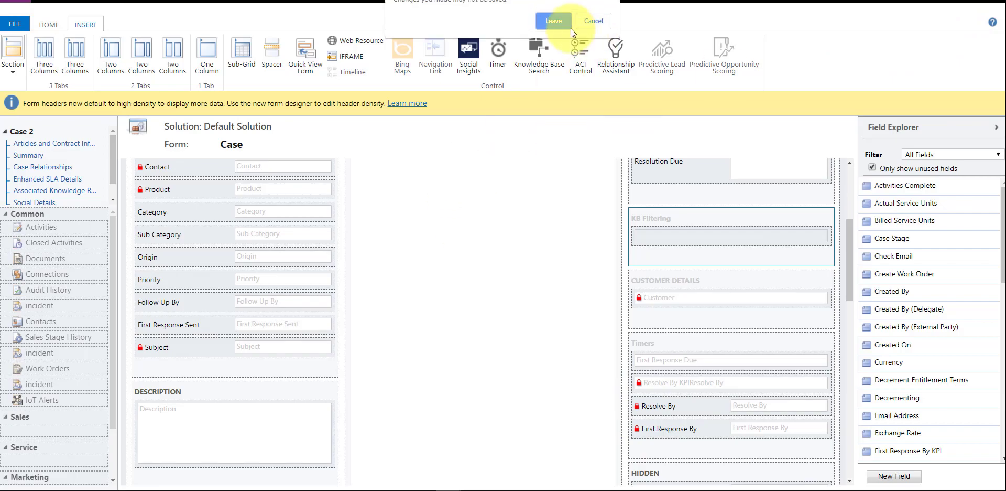
left_click(548, 21)
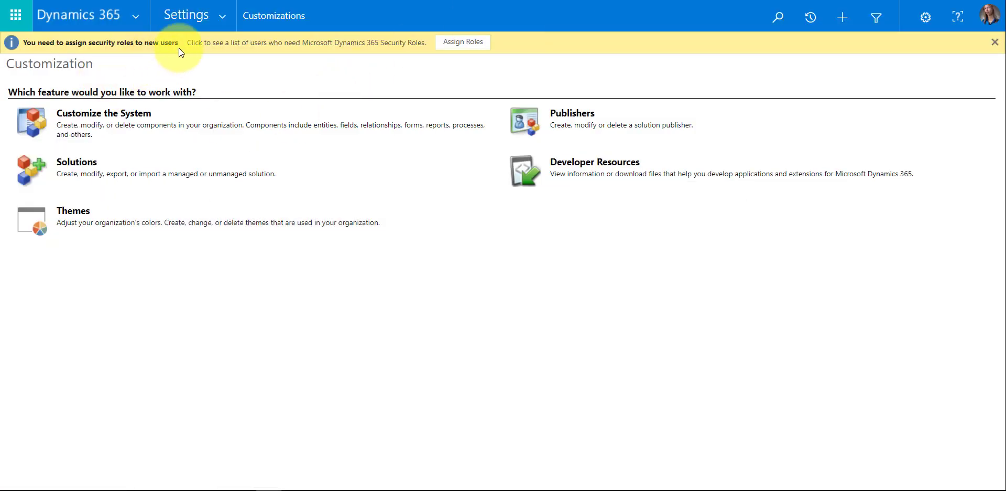
Check the Relevance Search option in the general System Settings under Administration, and close the settings without changes
left_click(232, 8)
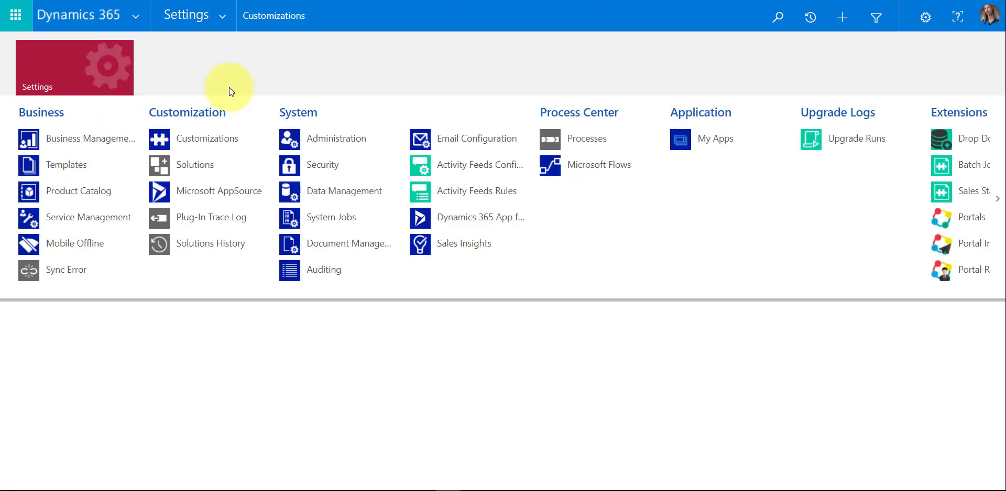
left_click(331, 138)
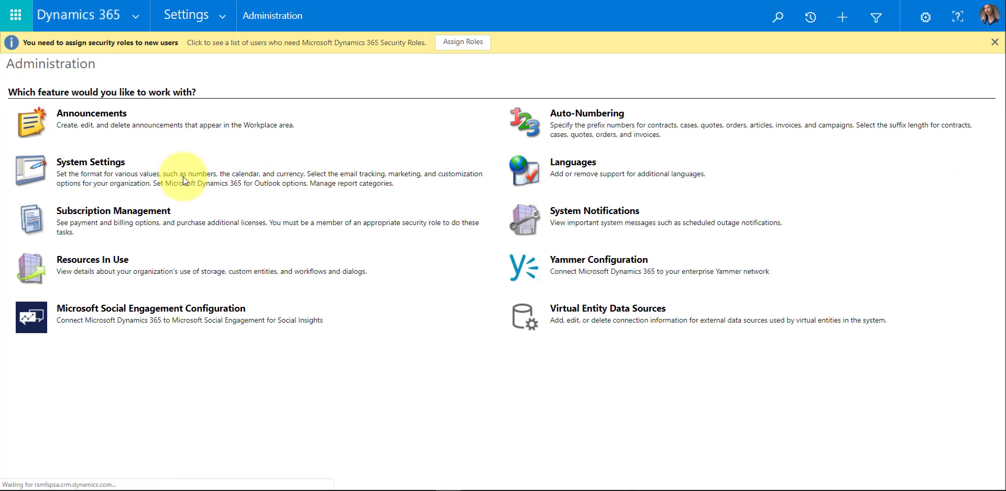
left_click(101, 166)
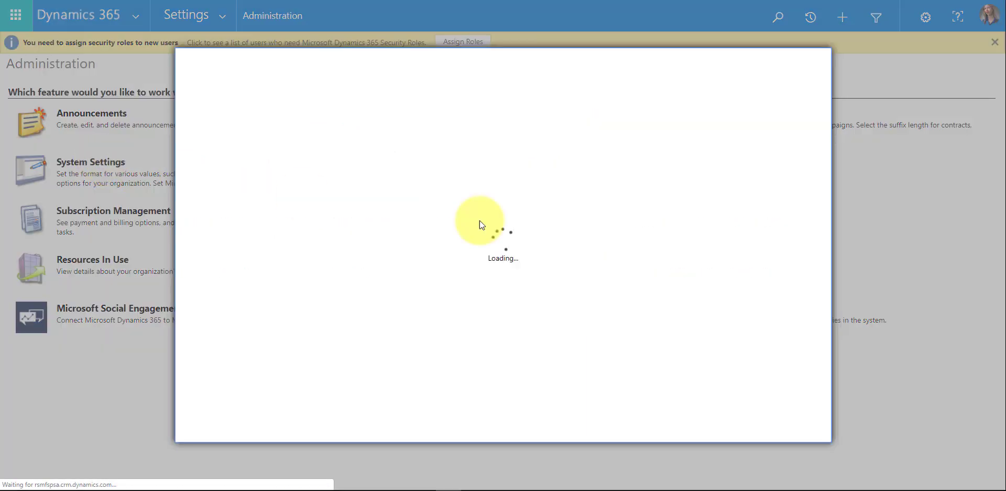
scroll(487, 291, "down", 5)
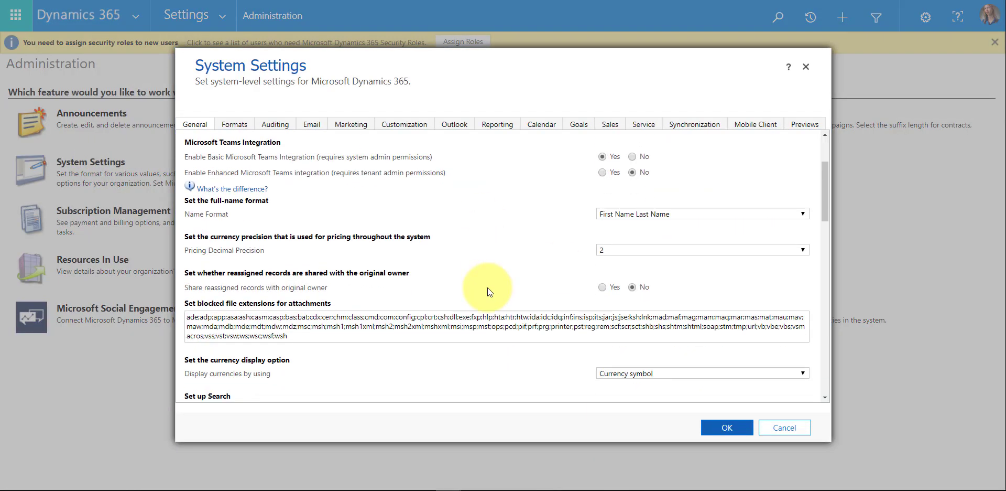
scroll(487, 289, "down", 2)
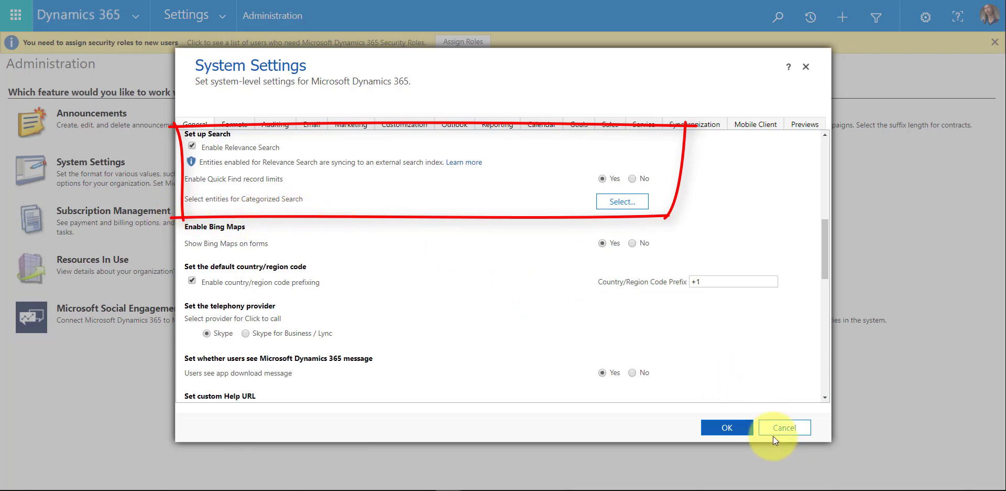
left_click(784, 427)
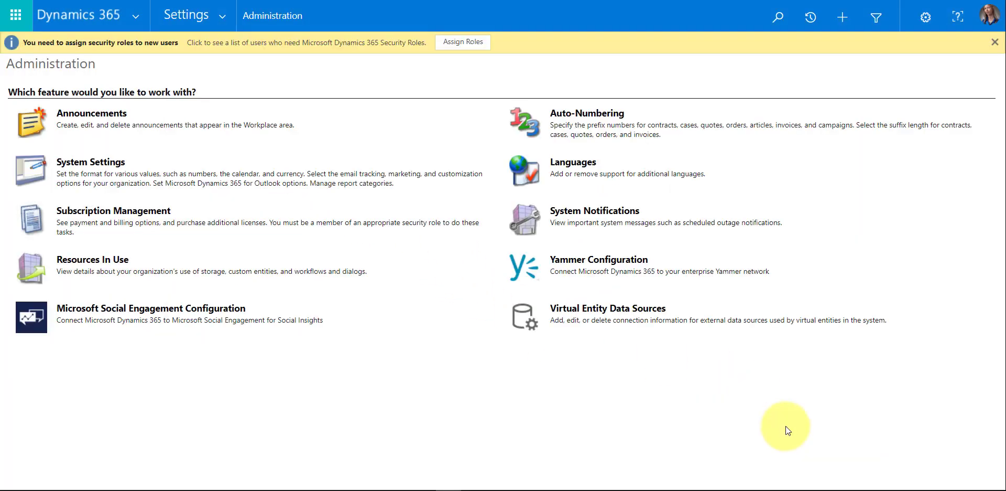
Switch to the Default Solution window and expand the Knowledge Article entity
left_click(222, 17)
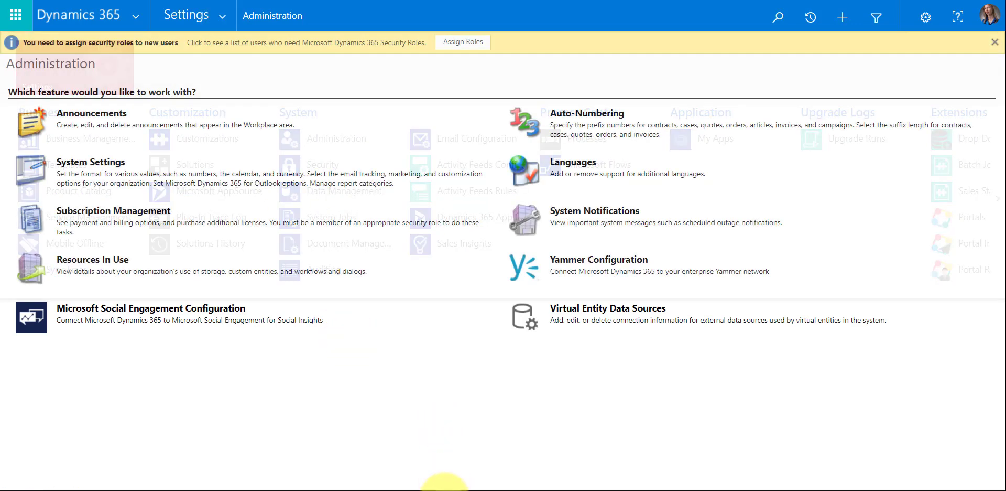
mouse_move(445, 487)
left_click(480, 461)
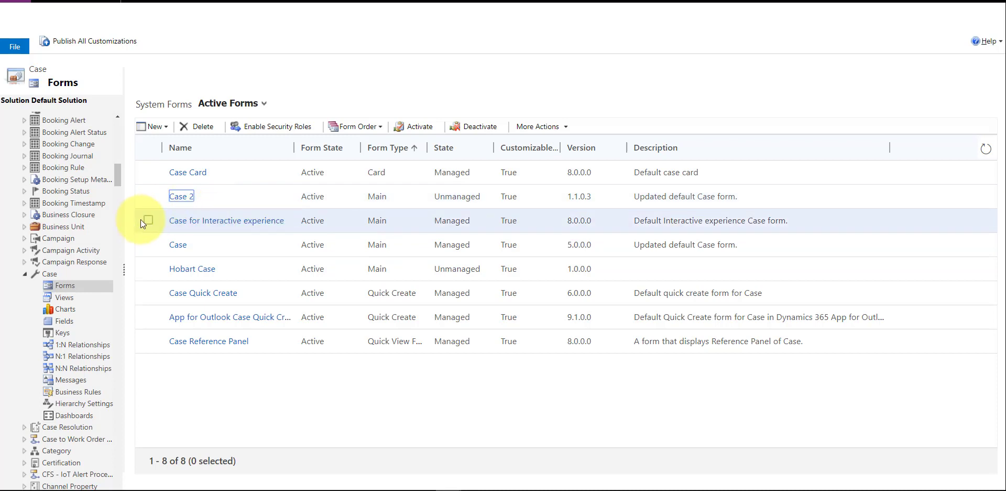
left_click_drag(116, 177, 133, 291)
scroll(51, 236, "up", 2)
left_click(24, 224)
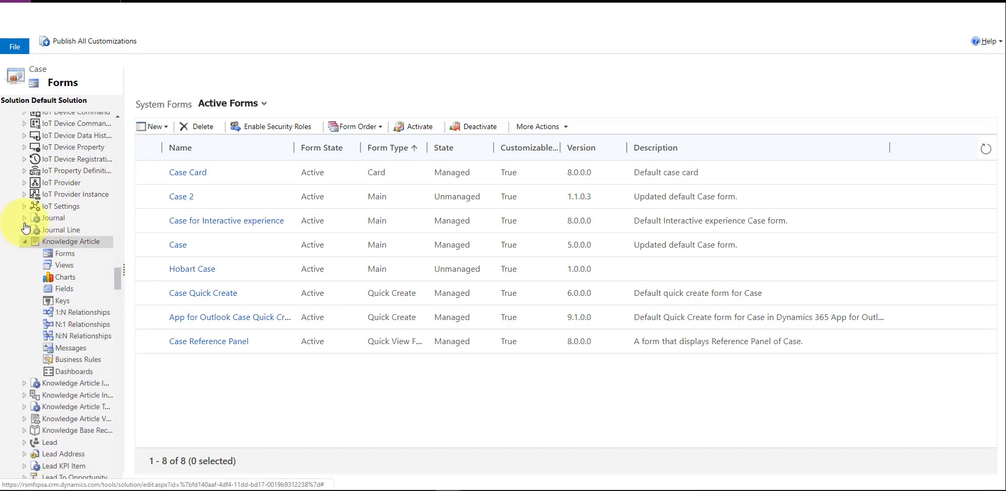
Open the Quick Find Active Knowledge Articles view of the Knowledge Article entity and look through its view columns
left_click(73, 266)
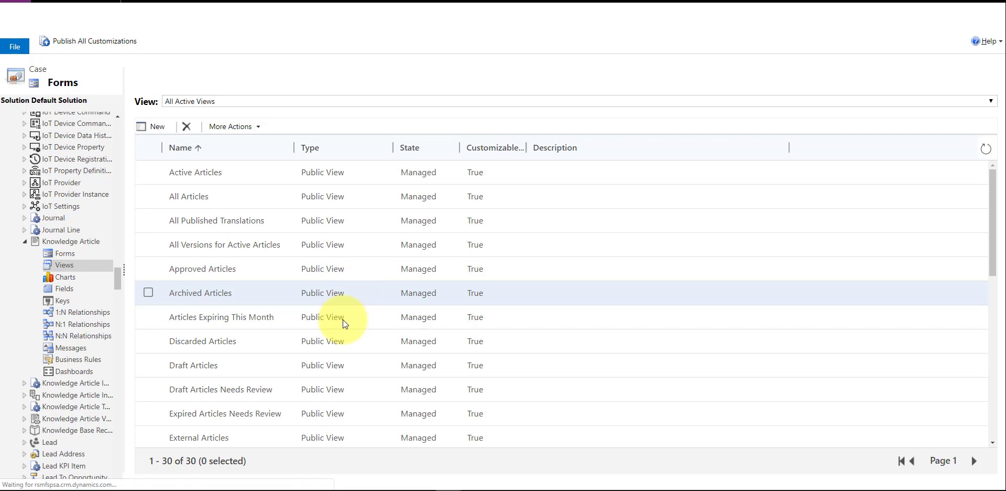
scroll(351, 322, "down", 10)
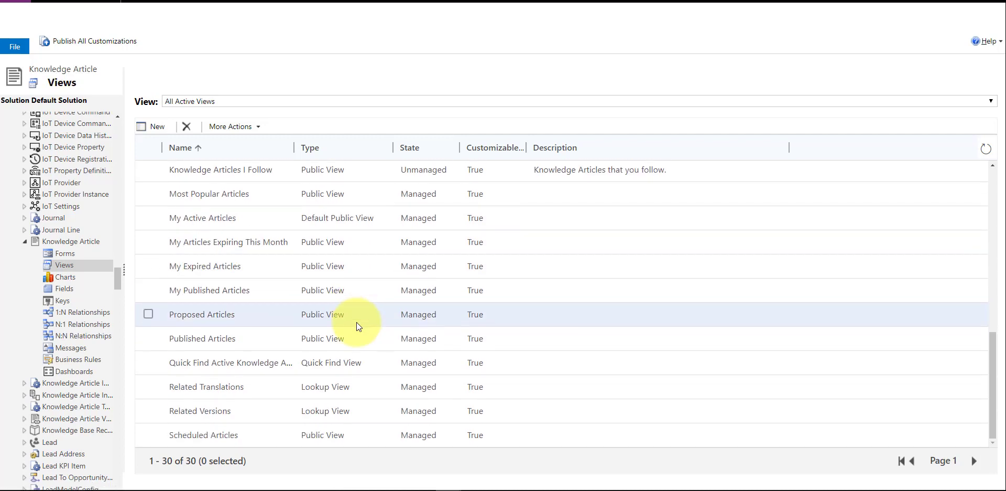
double_click(254, 364)
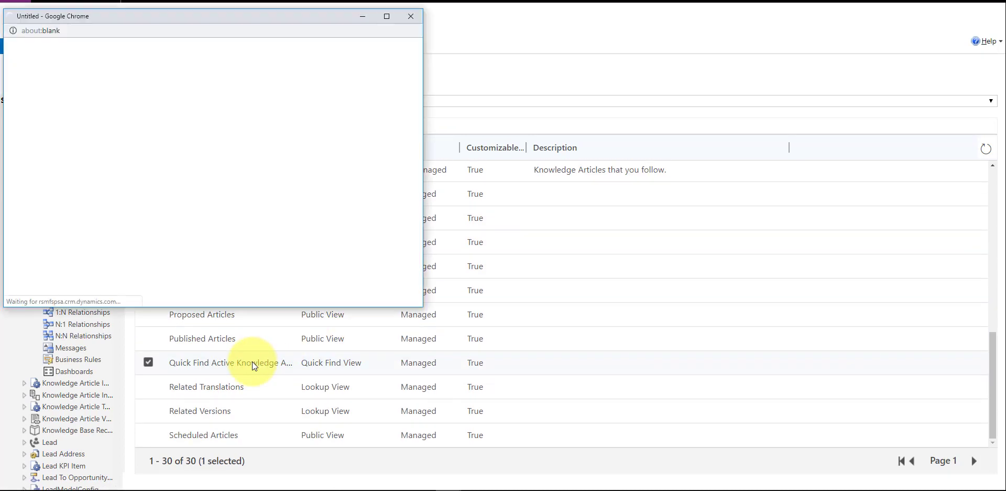
left_click_drag(240, 18, 432, 22)
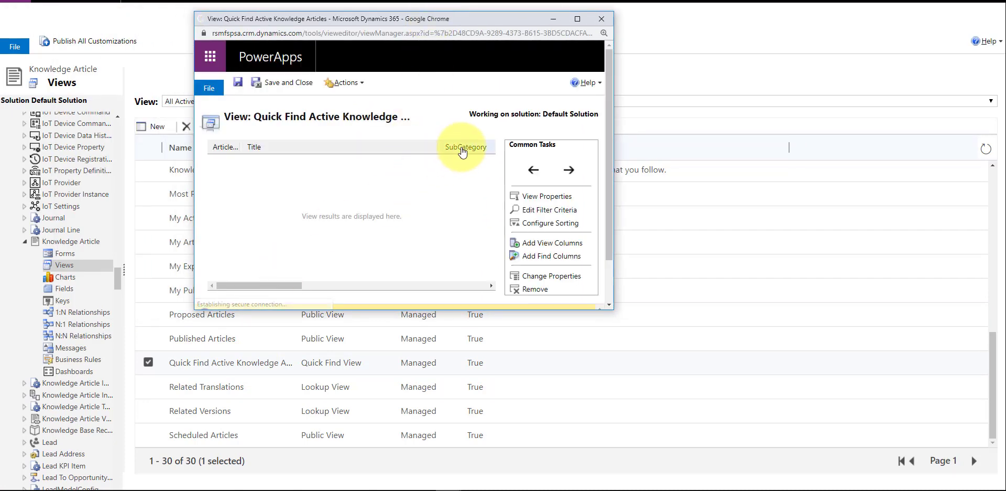
left_click_drag(230, 285, 274, 285)
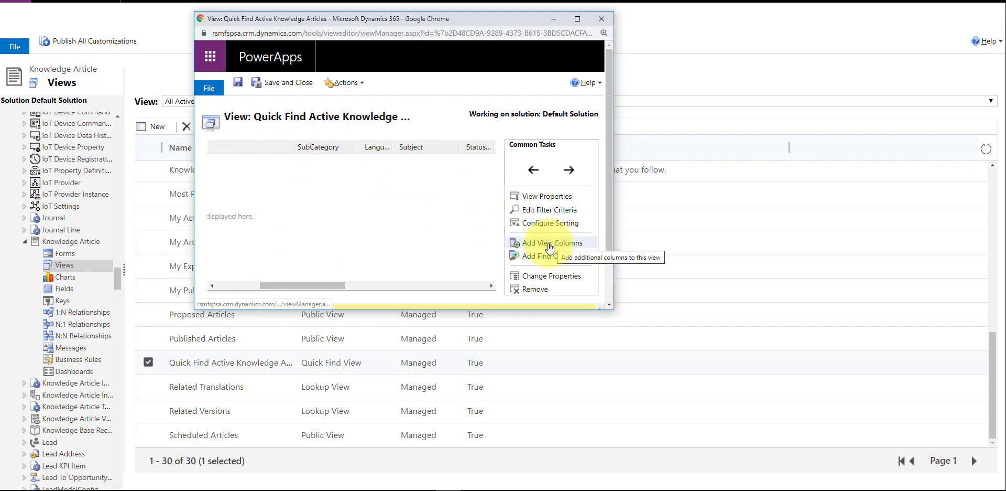
Check which find columns are selected for the Quick Find view, cancel without changes, and close the view
left_click(556, 254)
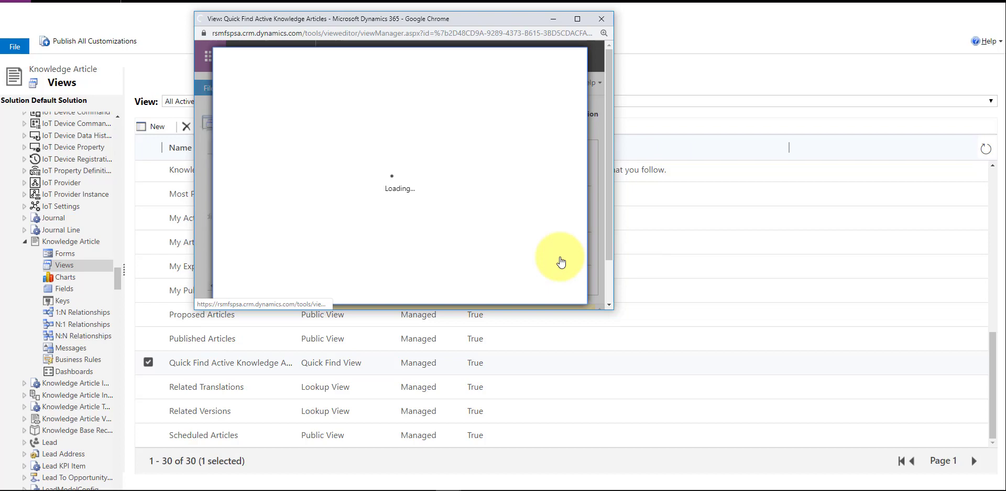
scroll(417, 211, "down", 13)
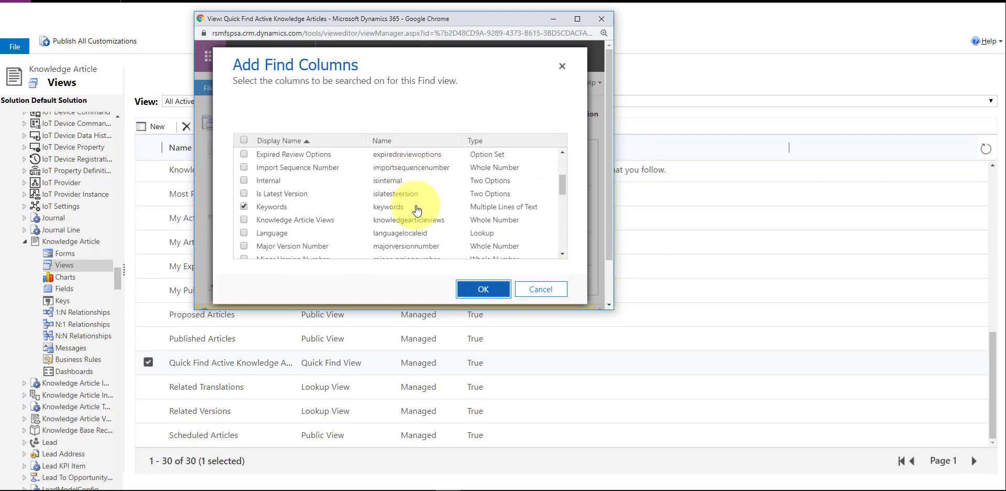
scroll(417, 210, "down", 1)
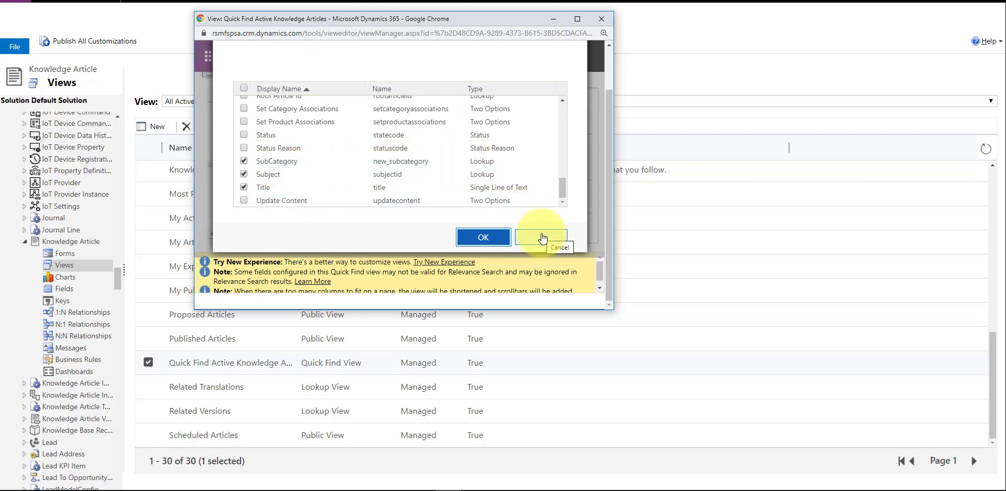
left_click(542, 239)
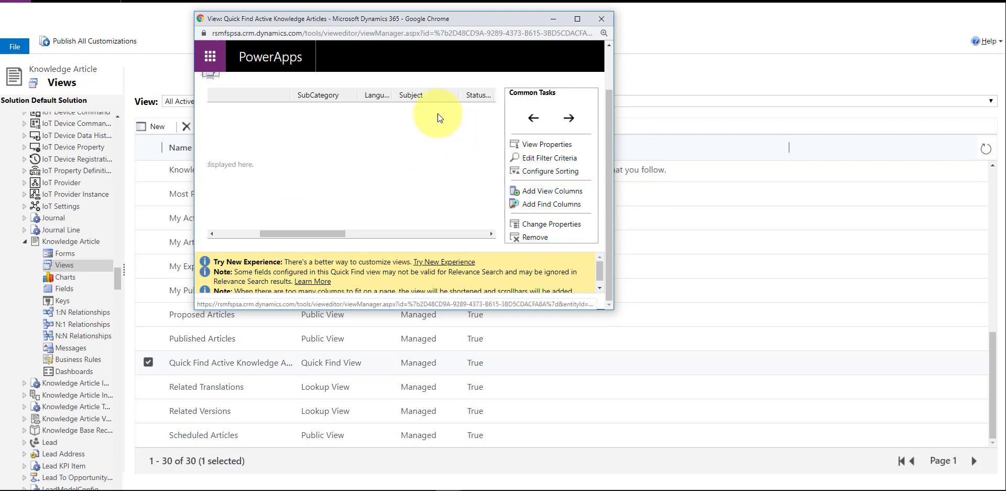
left_click(346, 95)
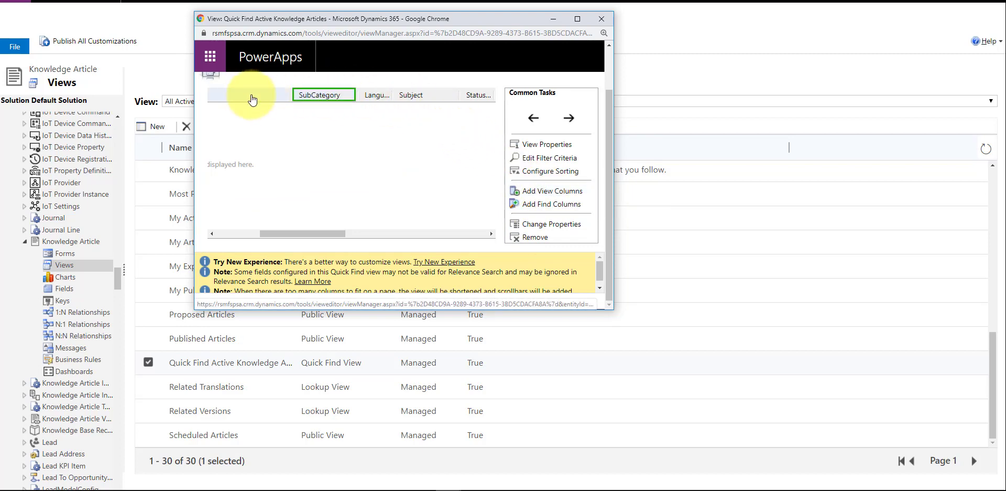
left_click(601, 20)
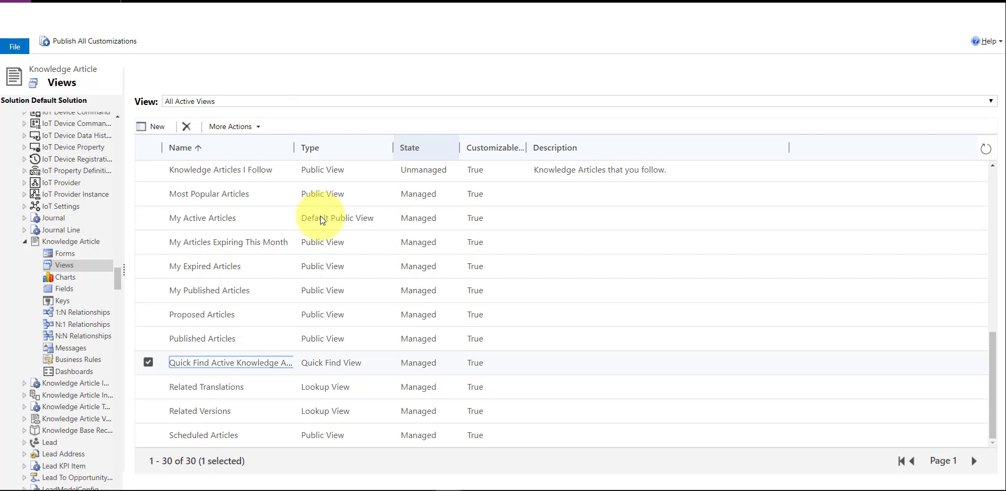
Open the main Knowledge Article form, examine the fields in its Summary section, and close the form
left_click(62, 255)
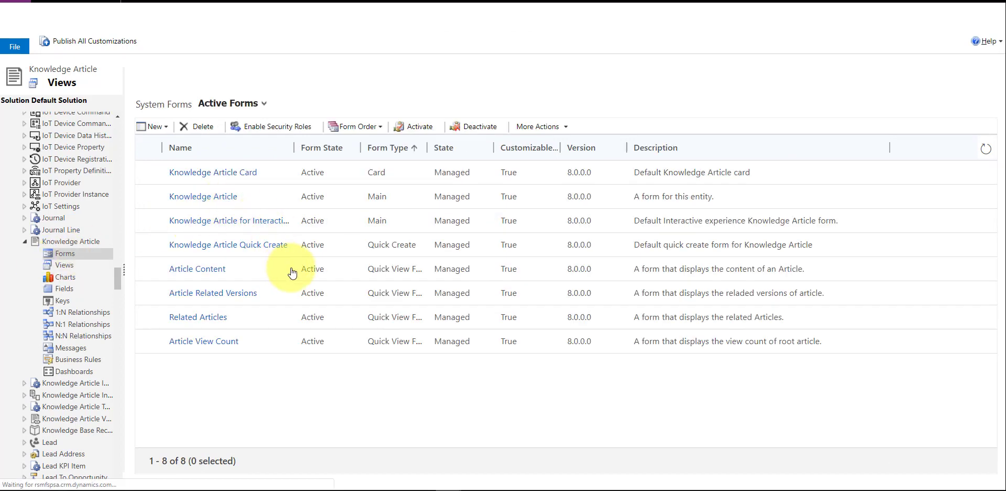
left_click(220, 201)
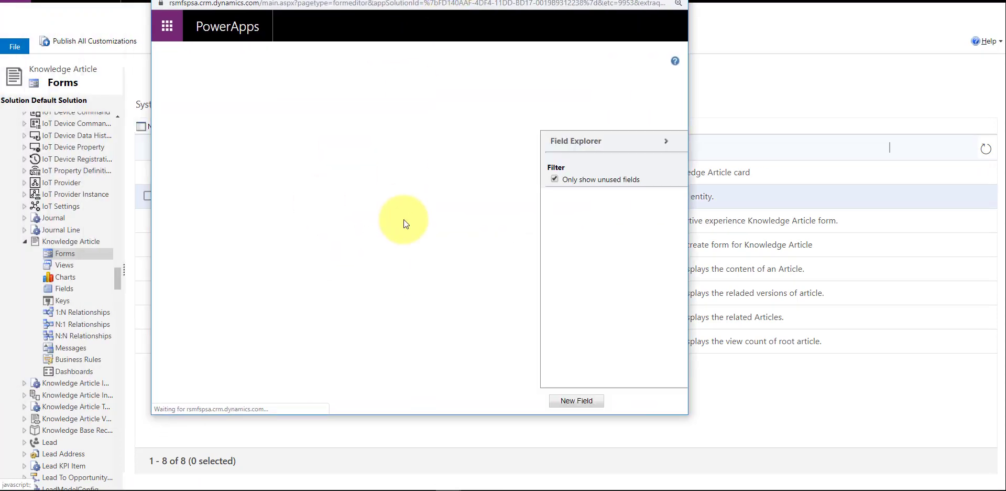
scroll(419, 273, "down", 5)
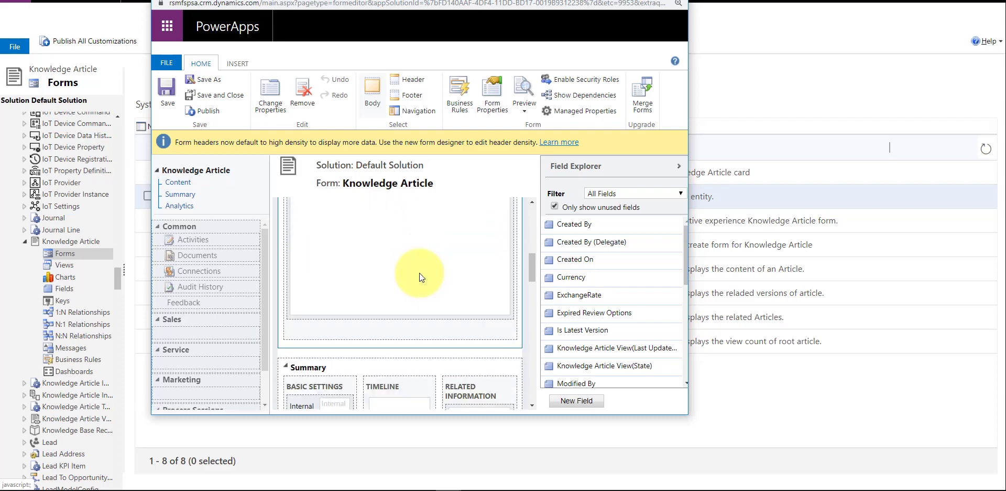
scroll(419, 273, "down", 1)
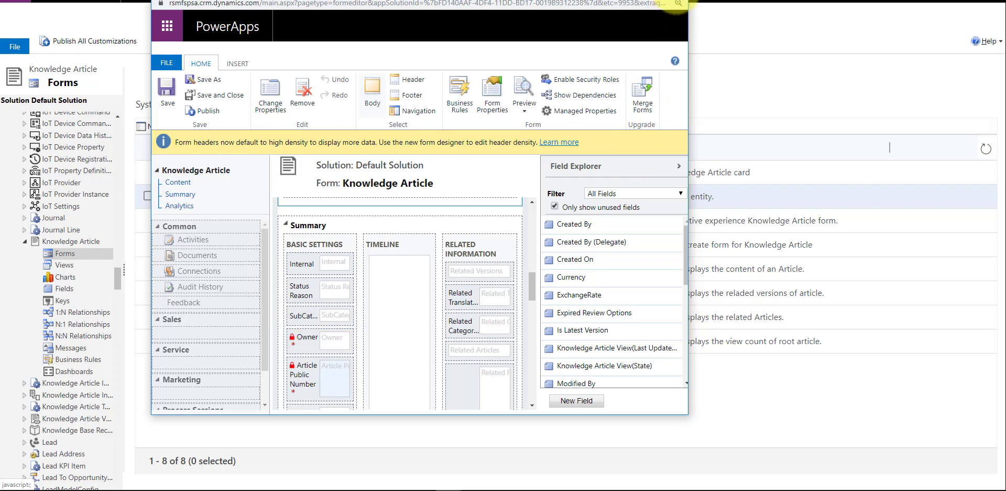
left_click(674, 8)
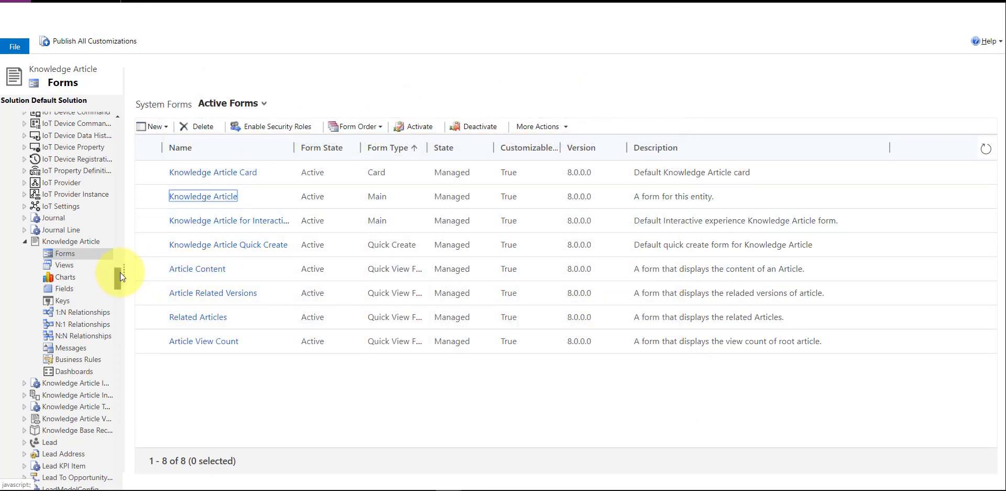
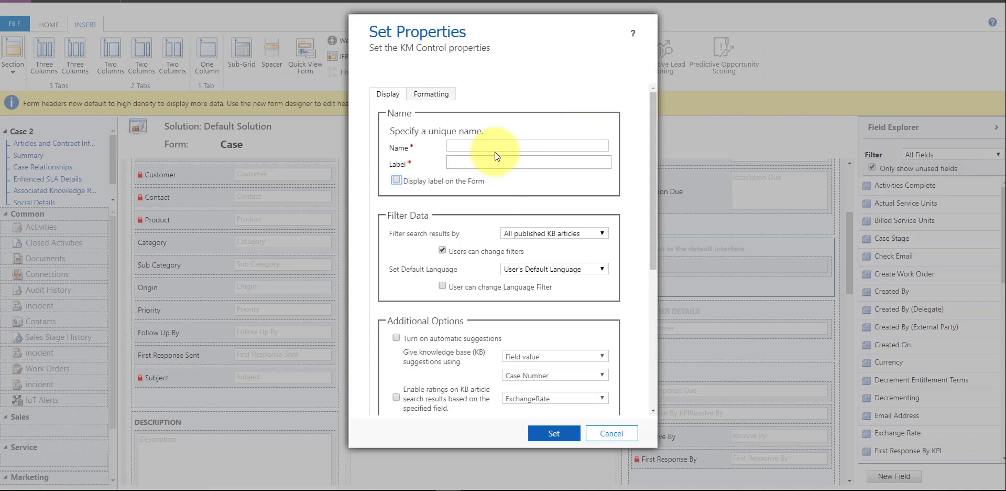
Name the Knowledge Base Search control "kbsearchcontrol" and copy that name into its label
left_click(492, 145)
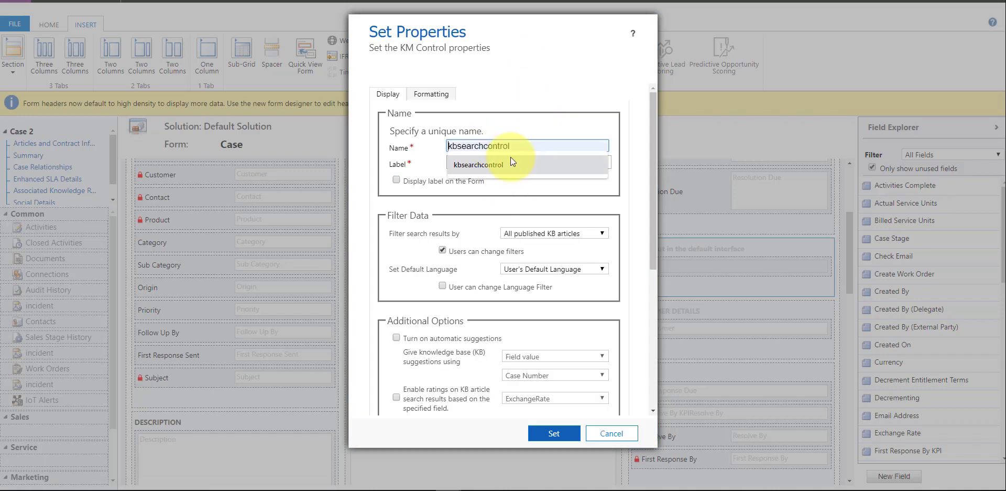
left_click(511, 161)
left_click_drag(514, 151, 370, 156)
key("ctrl+c")
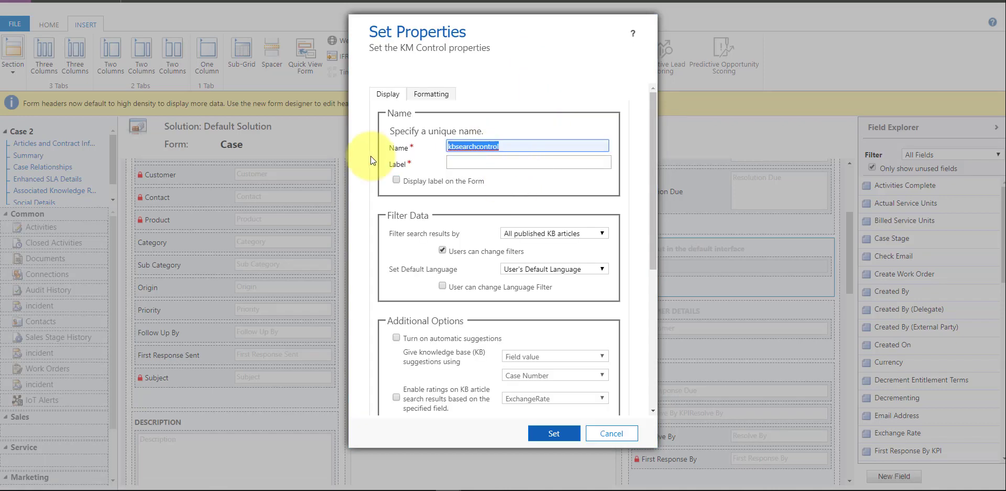
left_click(471, 159)
key("ctrl+v")
scroll(461, 237, "down", 2)
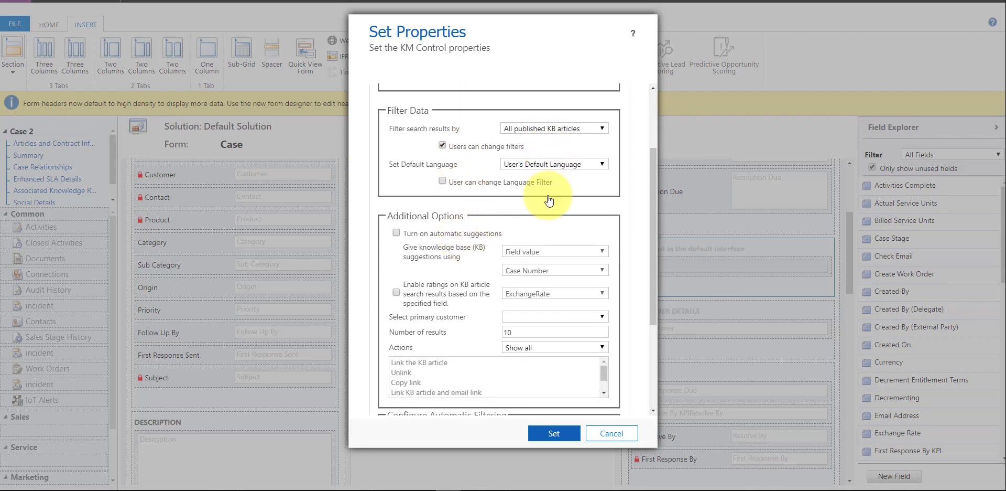
Turn on automatic suggestions based on the Case Title field value and select Contact as the primary customer
scroll(549, 199, "down", 1)
left_click(397, 180)
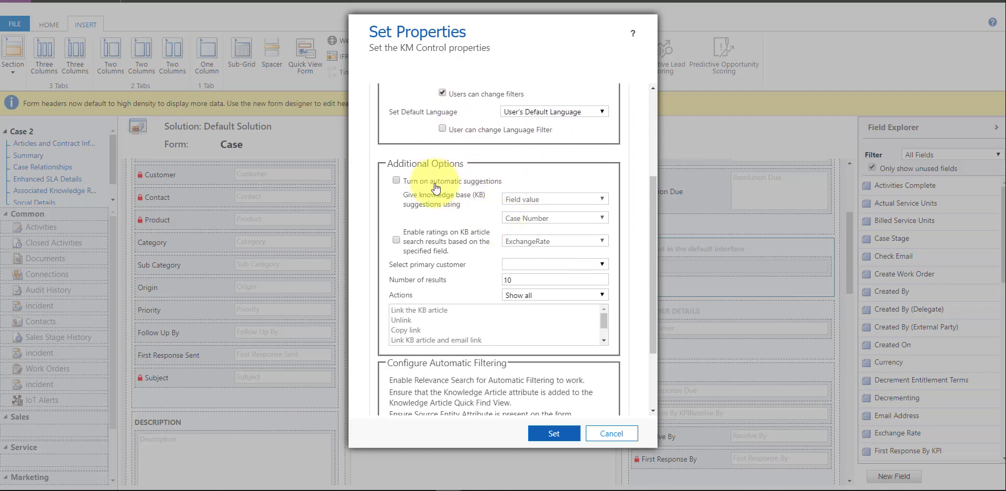
left_click(562, 217)
left_click(545, 4)
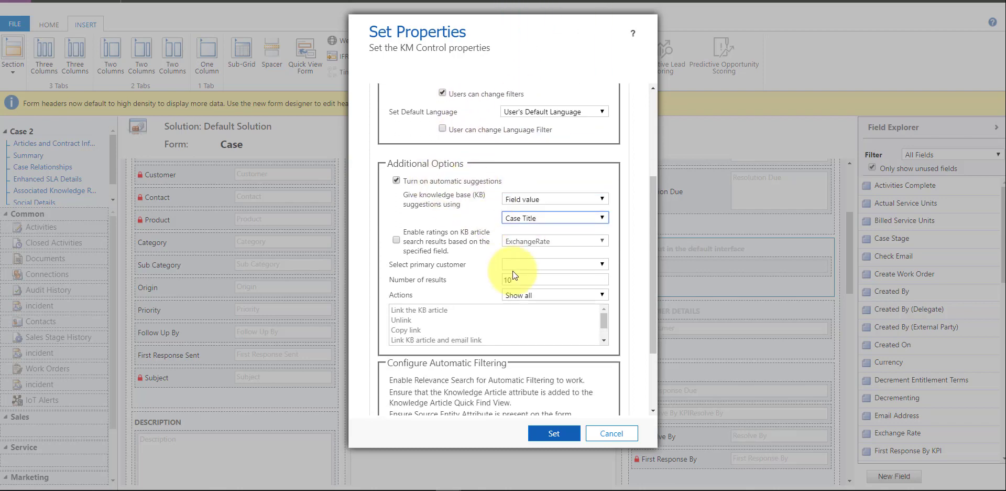
scroll(516, 278, "down", 1)
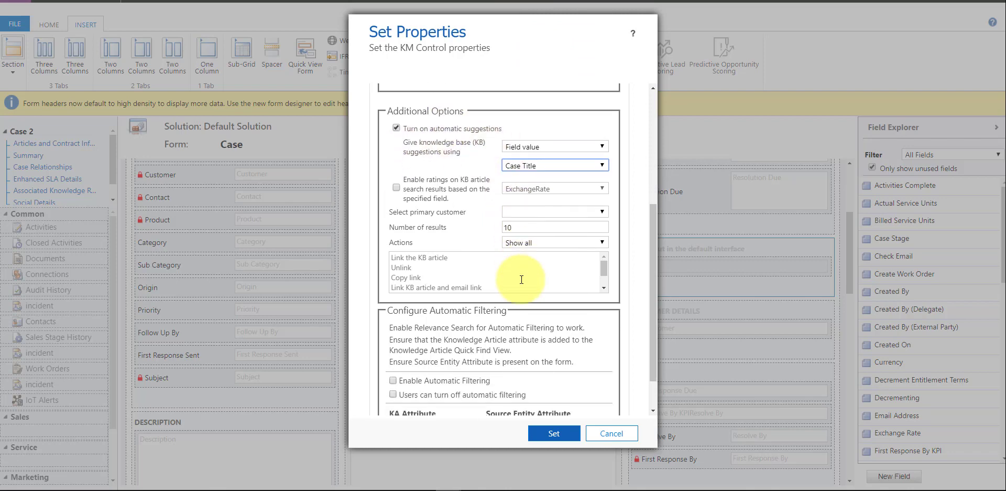
left_click(531, 207)
left_click(536, 246)
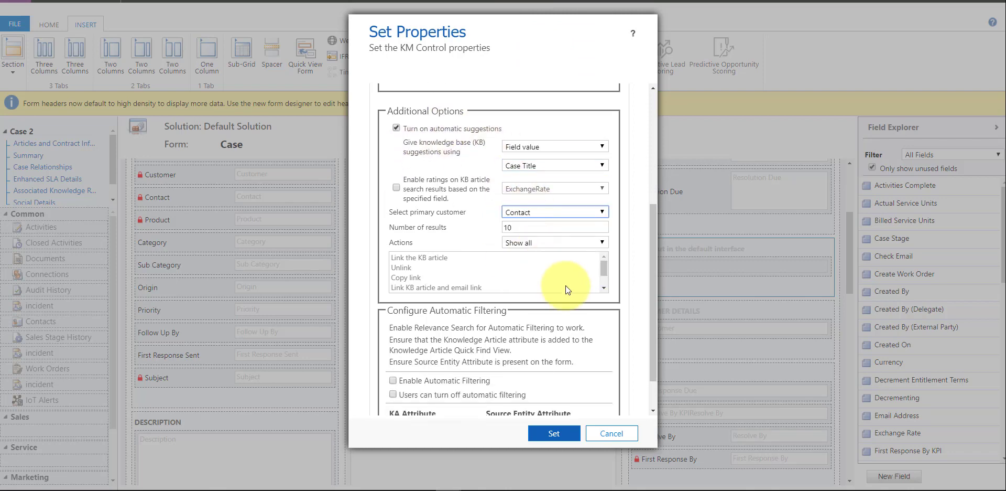
Enable automatic filtering that users can turn off, add a filter mapping KA attribute SubCategory to source attribute Sub Category, and apply the control properties
scroll(649, 253, "down", 1)
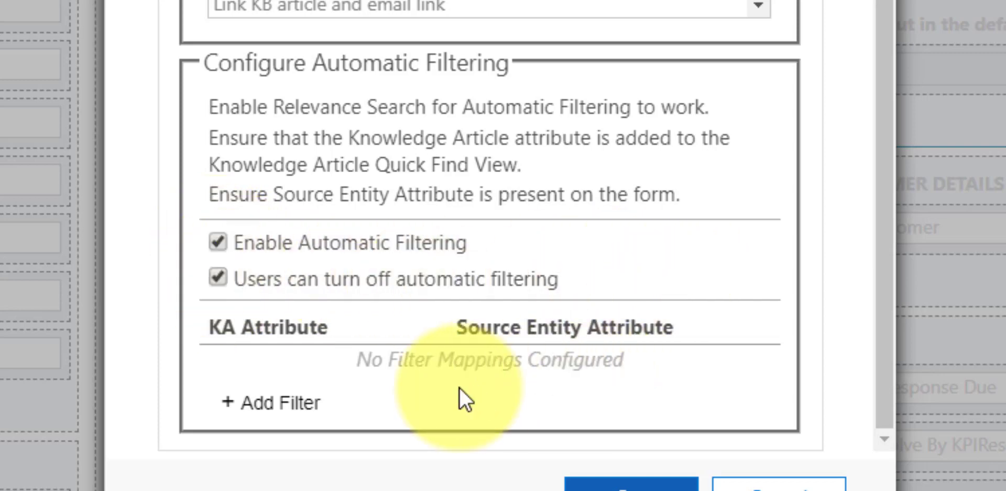
left_click(288, 404)
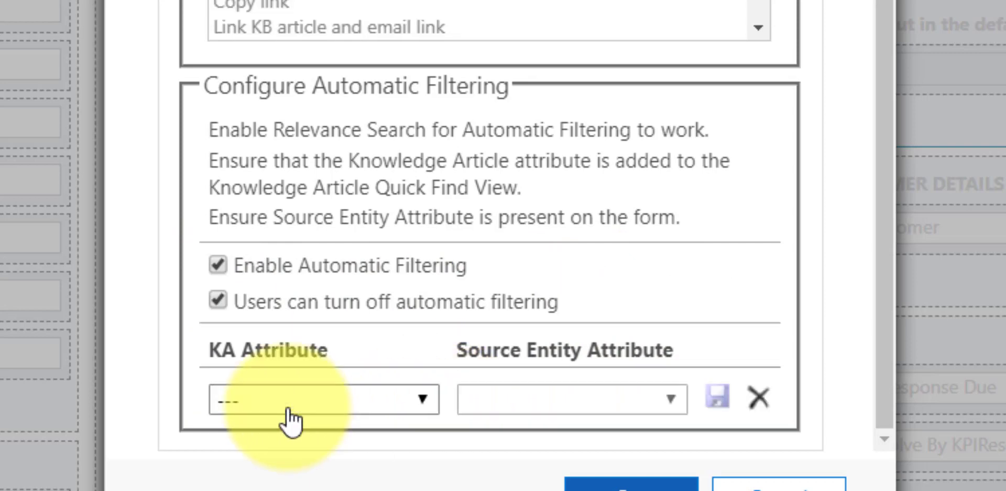
left_click(369, 397)
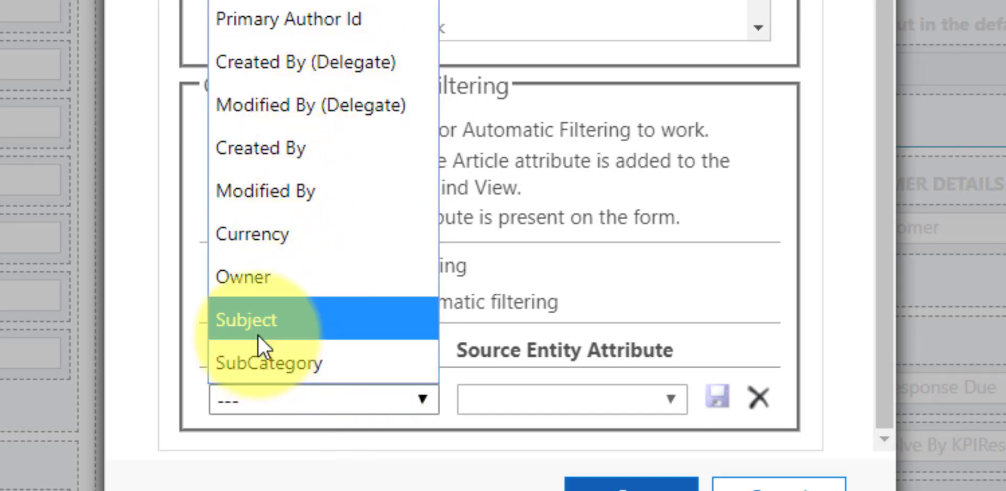
left_click(301, 355)
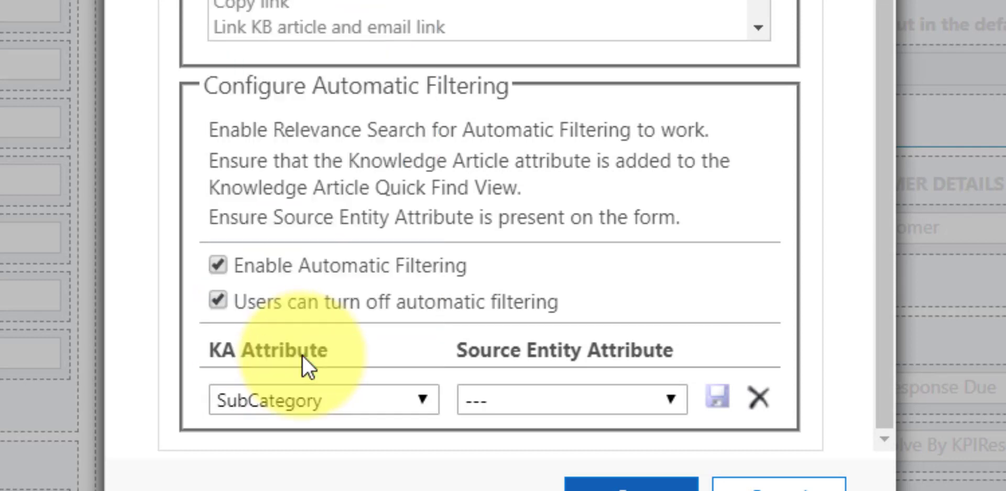
left_click(582, 398)
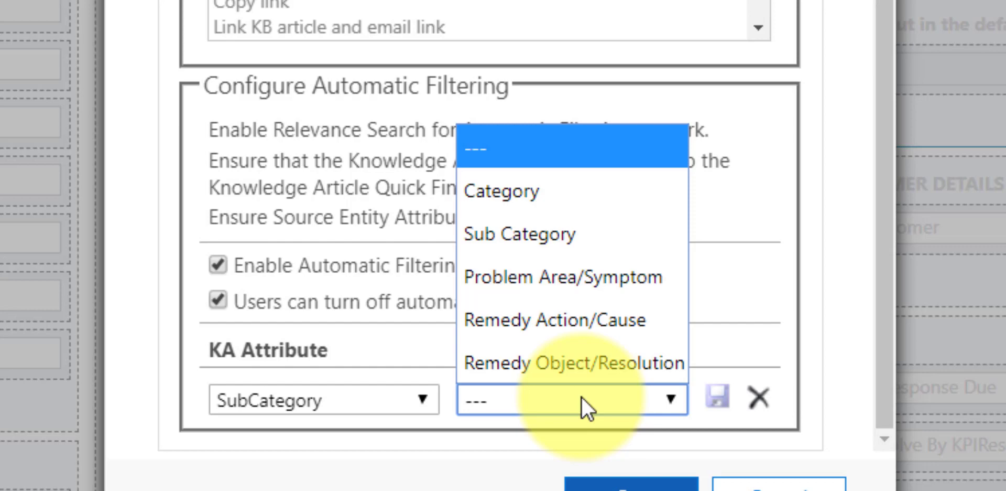
left_click(547, 234)
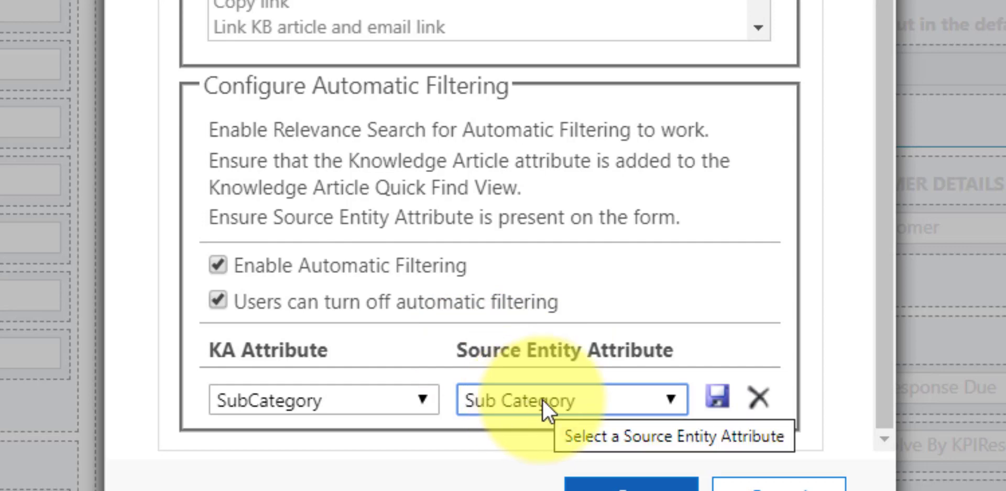
left_click(718, 396)
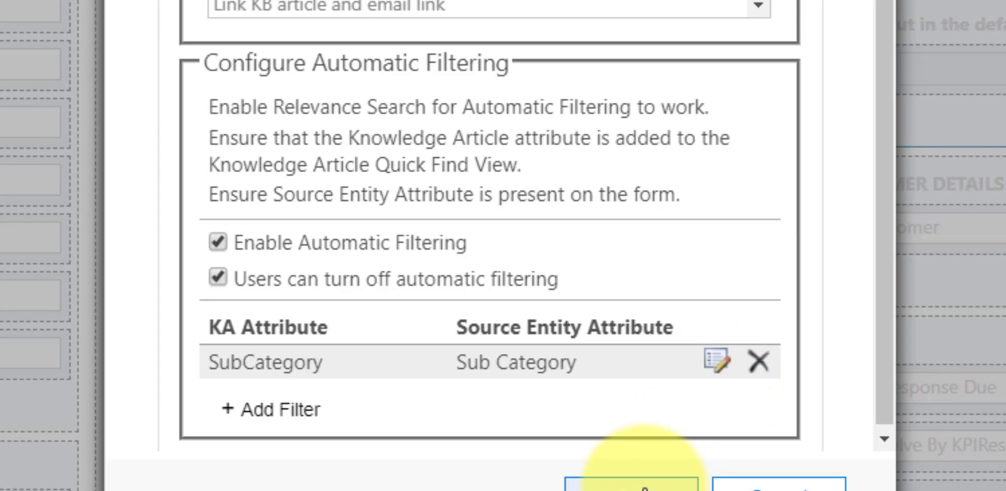
left_click(644, 486)
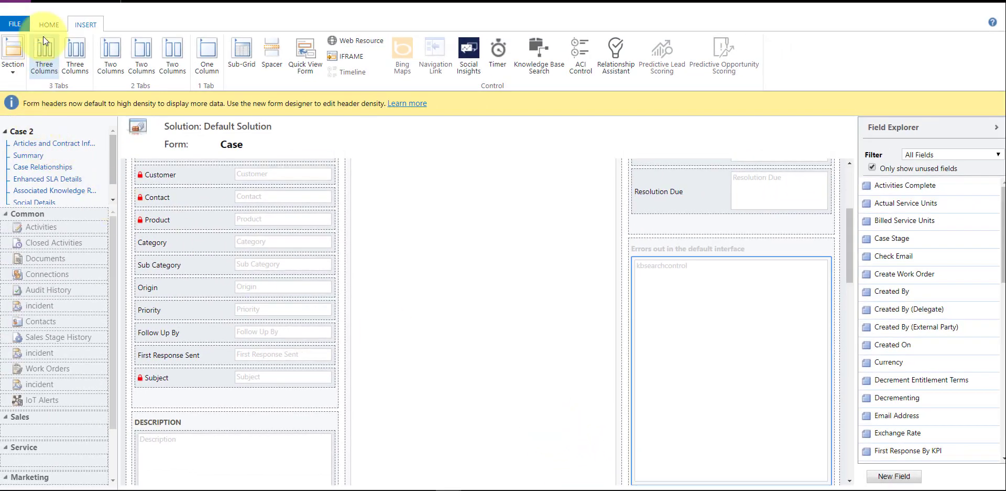
Save the Case form and publish its customizations
left_click(44, 24)
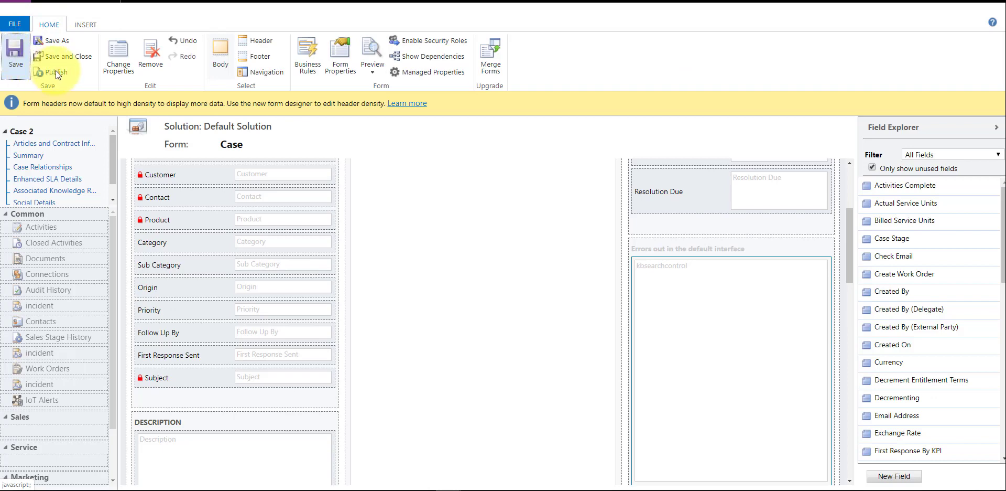
left_click(16, 57)
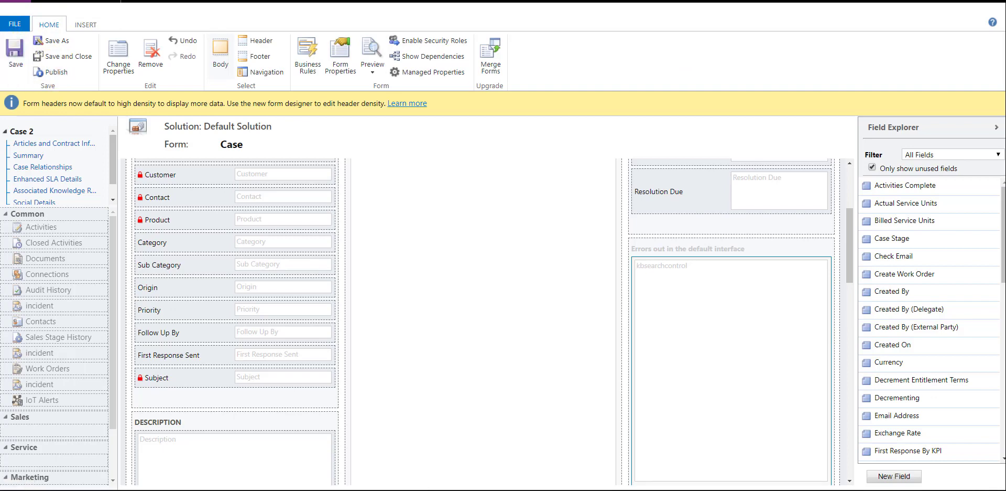
left_click(62, 73)
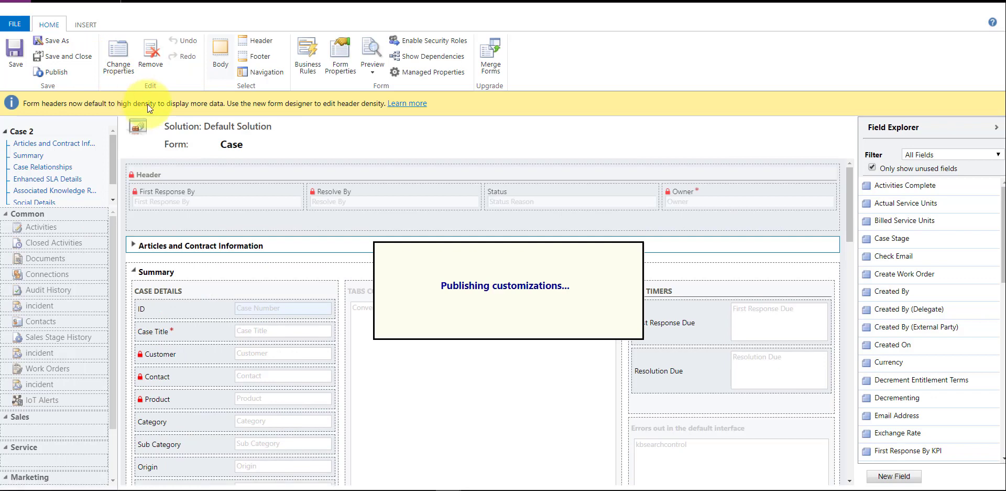